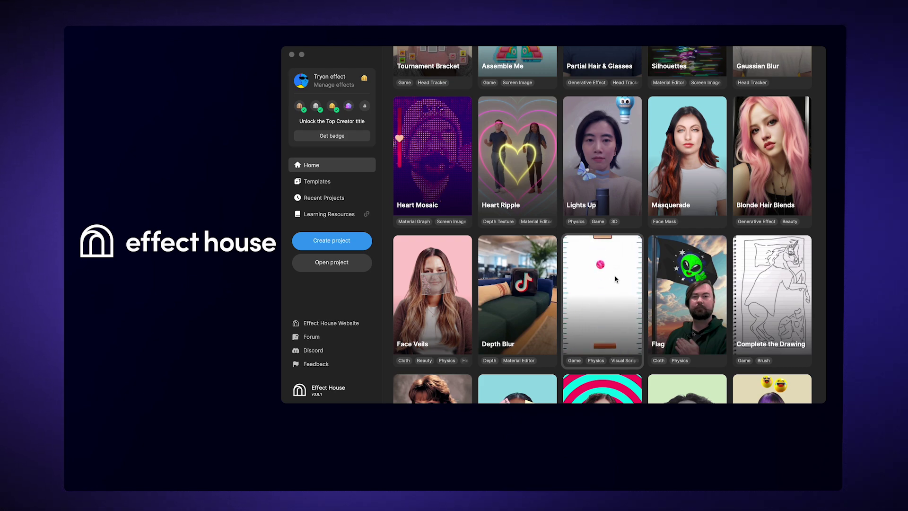
{"action": "scroll", "coordinate": [616, 279], "scroll_direction": "down", "scroll_amount": 2}
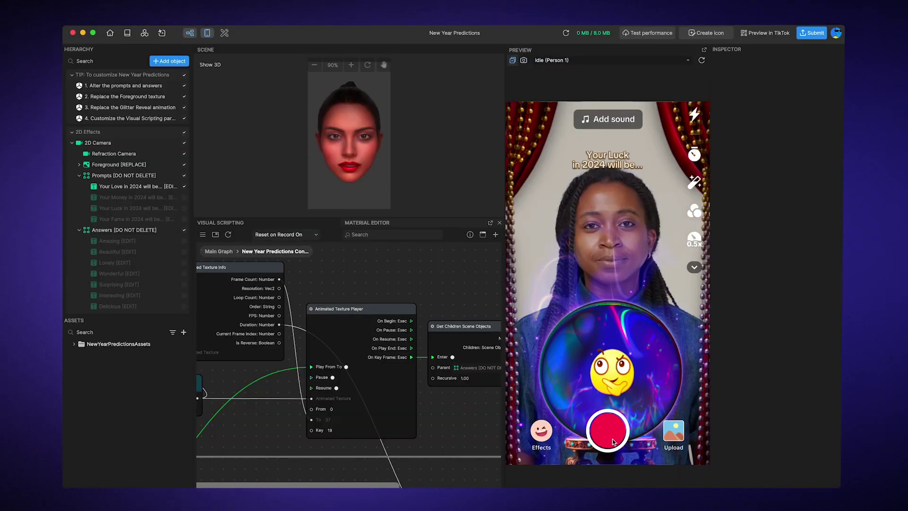
Start recording a preview of the sample project's effect
{"action": "left_click", "coordinate": [613, 442]}
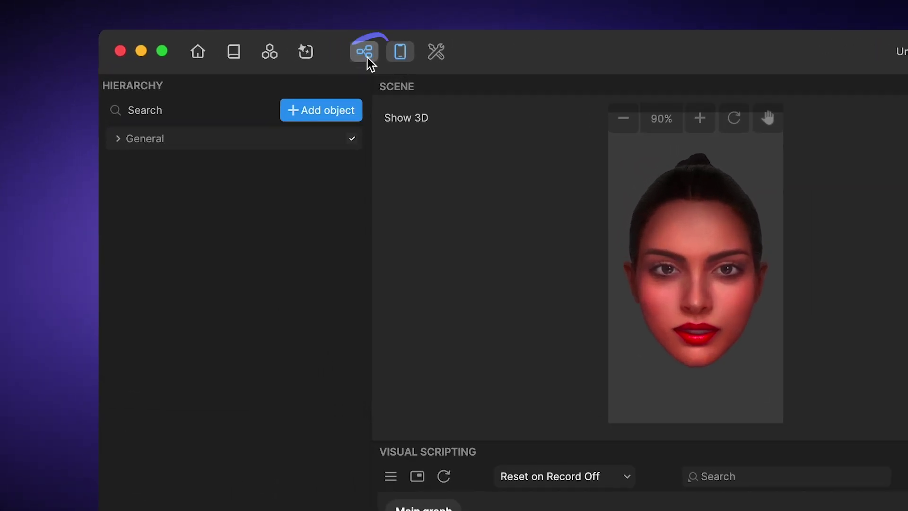
Hide the Visual Scripting graph and then show it again
{"action": "left_click", "coordinate": [190, 36]}
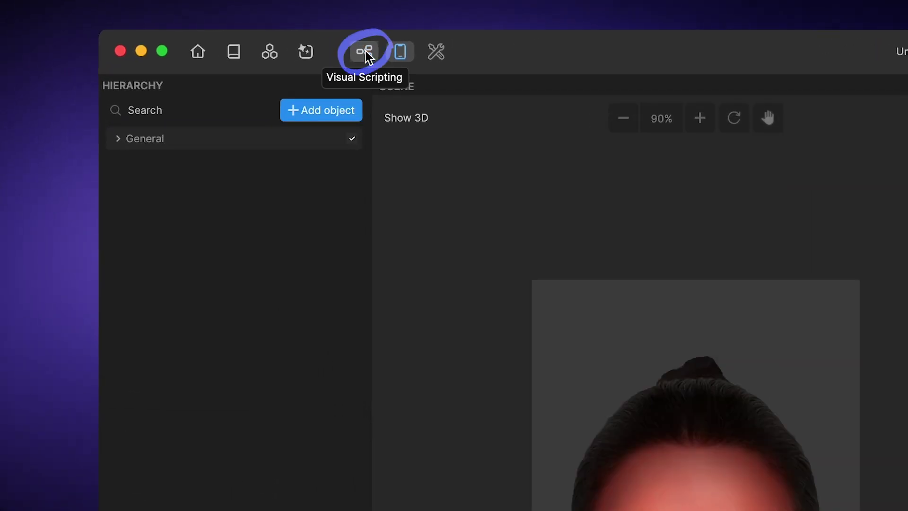
{"action": "left_click", "coordinate": [364, 51]}
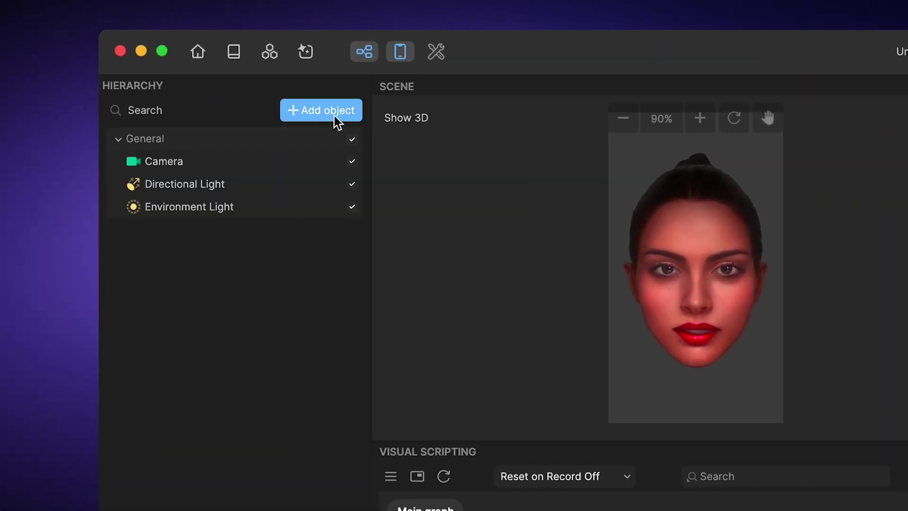
Add a 3D Sphere, raise it to Y 7.06 over the face, and drag it into the graph
{"action": "left_click", "coordinate": [335, 116]}
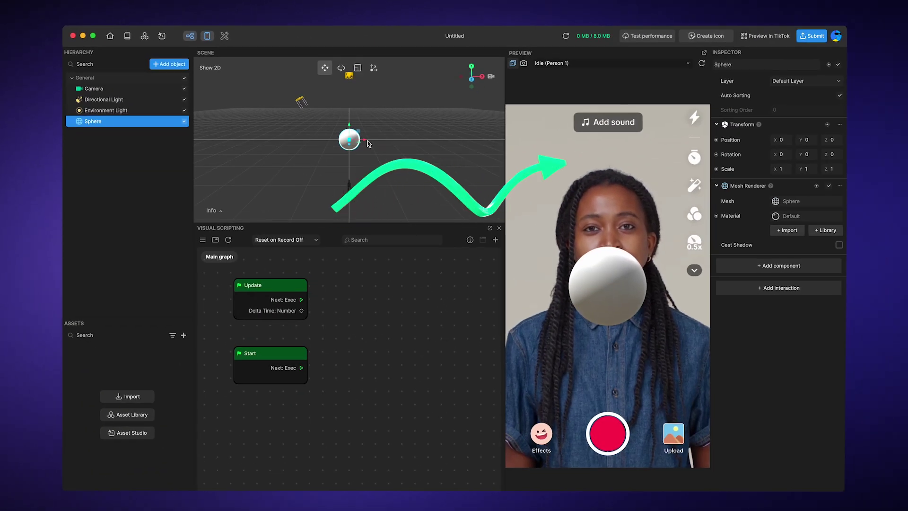
{"action": "left_click_drag", "start_coordinate": [349, 127], "coordinate": [350, 114]}
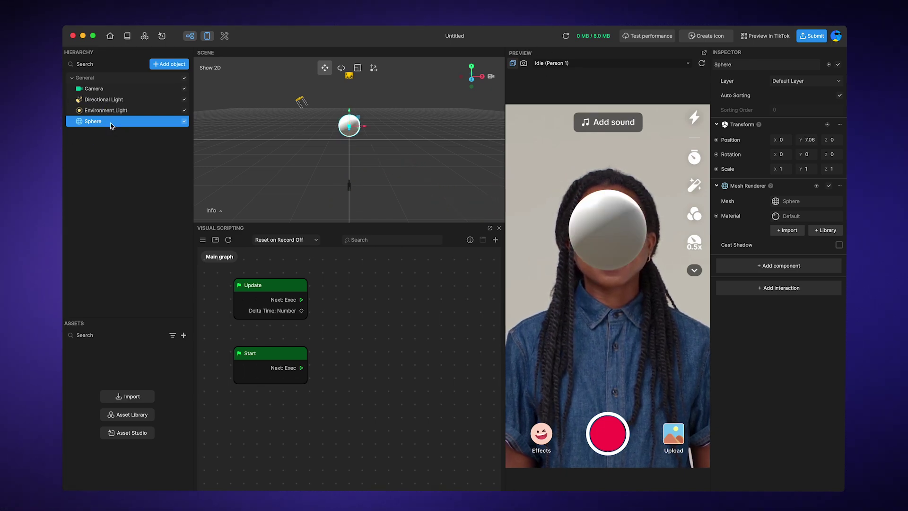
{"action": "mouse_move", "coordinate": [158, 139]}
{"action": "left_mouse_down"}
{"action": "mouse_move", "coordinate": [391, 311]}
{"action": "mouse_move", "coordinate": [385, 330]}
{"action": "mouse_move", "coordinate": [257, 412]}
{"action": "left_mouse_up"}
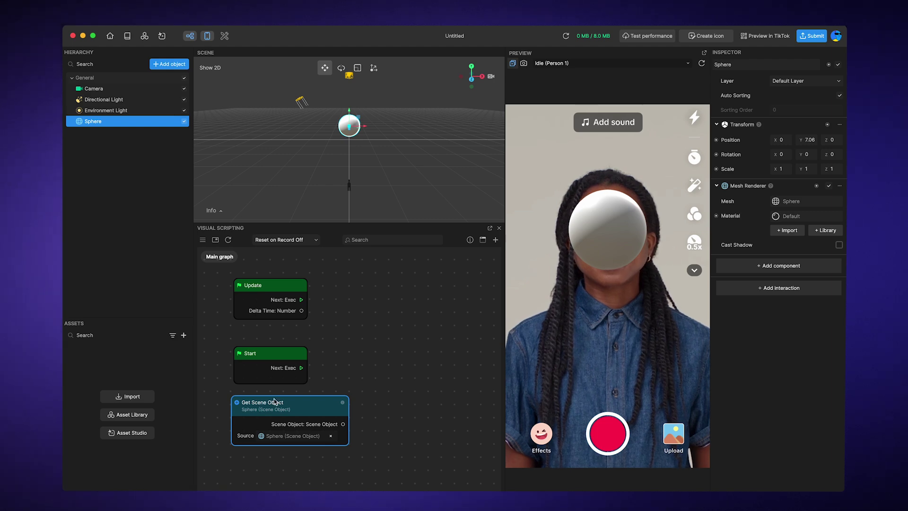
Add a Screen Tap event node to the graph from the node search
{"action": "right_click", "coordinate": [364, 343]}
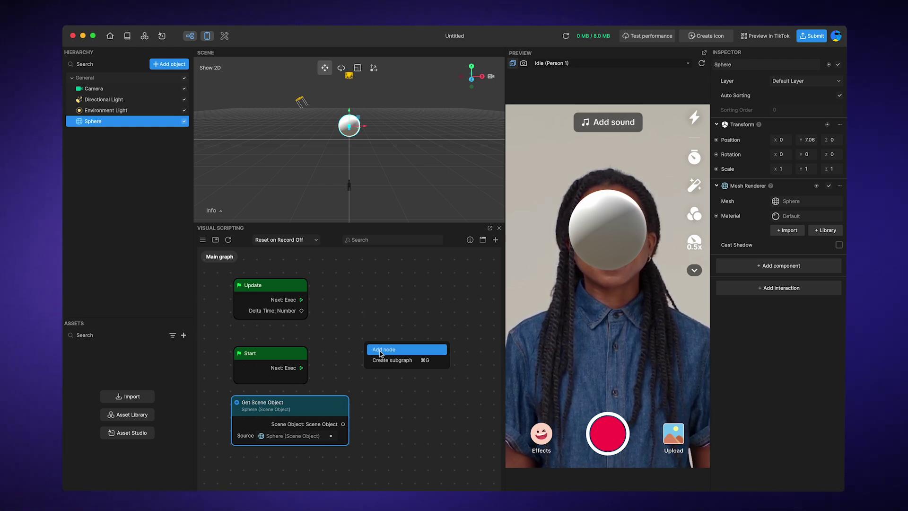
{"action": "left_click", "coordinate": [379, 350]}
{"action": "type", "text": "scren"}
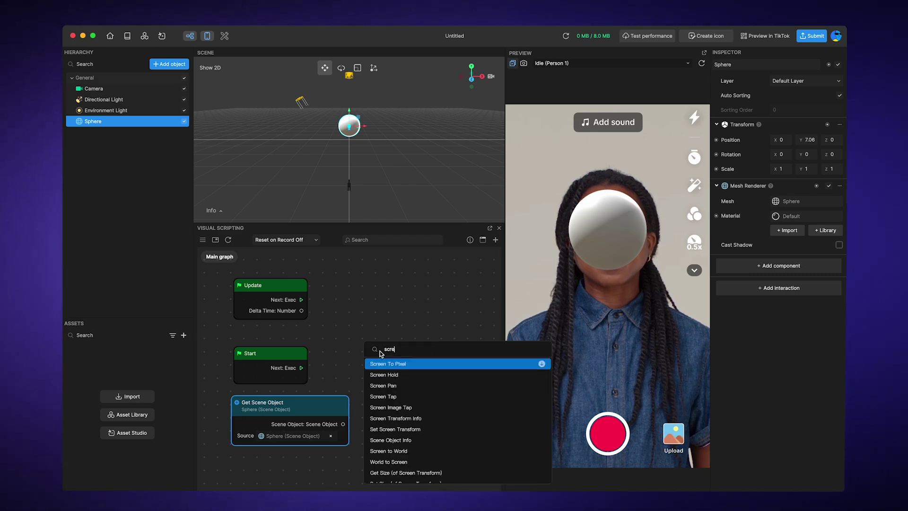
{"action": "left_click", "coordinate": [395, 397]}
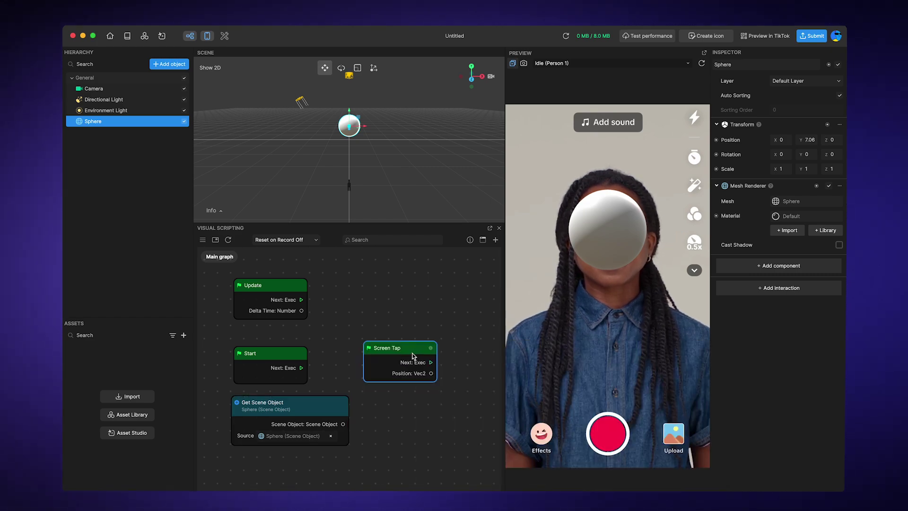
{"action": "left_click_drag", "start_coordinate": [391, 352], "coordinate": [382, 347]}
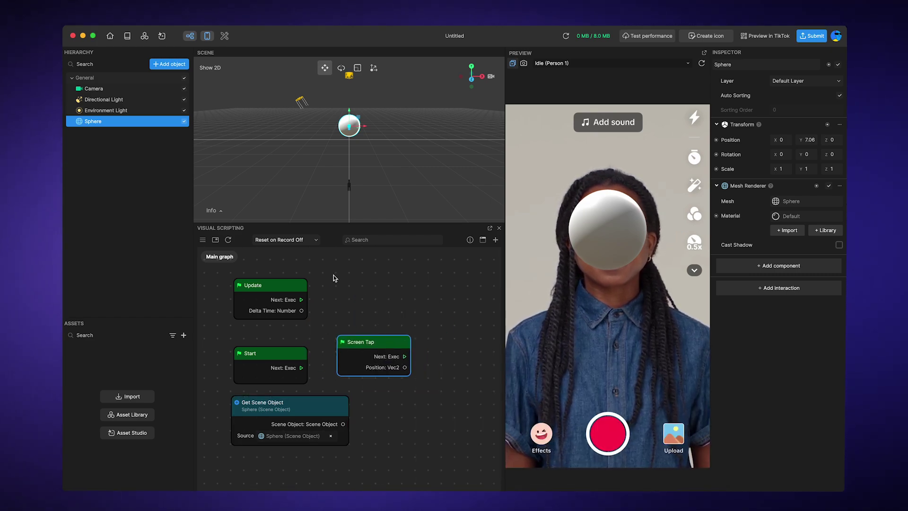
Delete the Update and Start nodes and place Get Scene Object beside Screen Tap
{"action": "left_click_drag", "start_coordinate": [331, 268], "coordinate": [233, 384]}
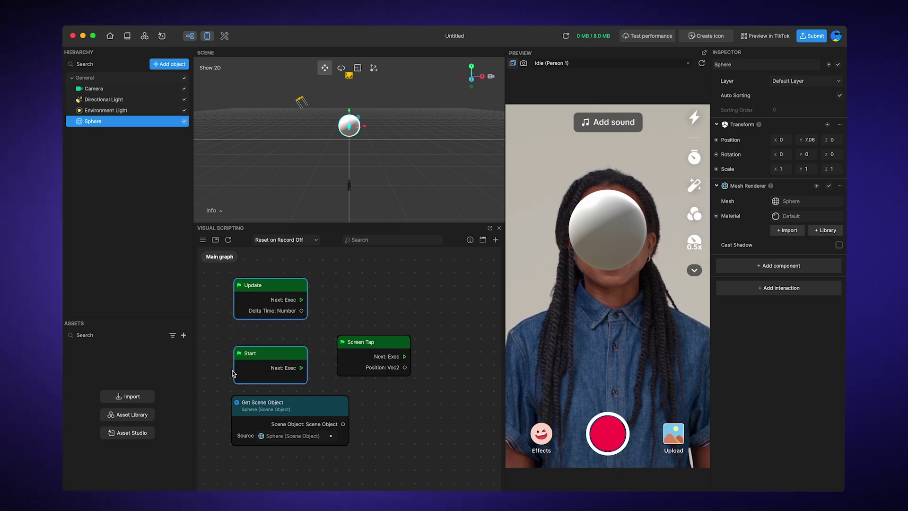
{"action": "key", "text": "Delete"}
{"action": "left_click_drag", "start_coordinate": [363, 352], "coordinate": [277, 315]}
{"action": "left_click_drag", "start_coordinate": [287, 420], "coordinate": [399, 316]}
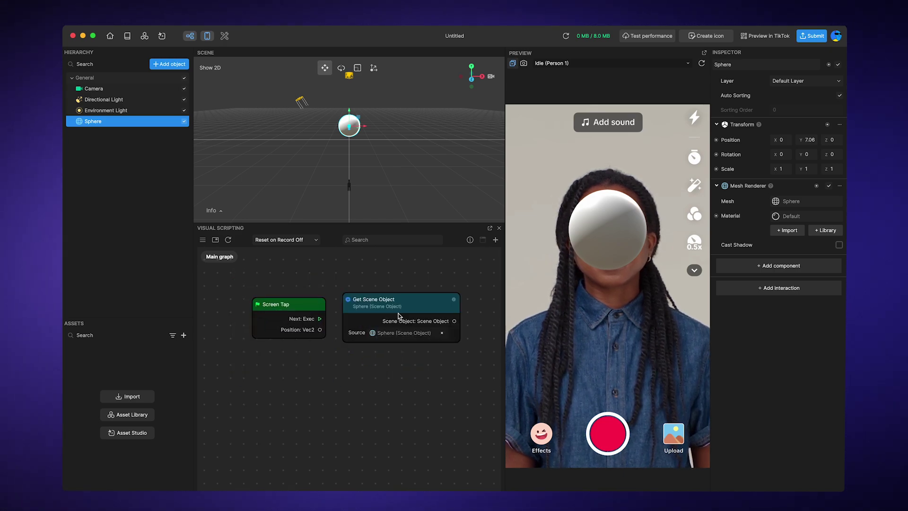
Read the Screen Tap node's description, then close it
{"action": "left_click", "coordinate": [320, 310]}
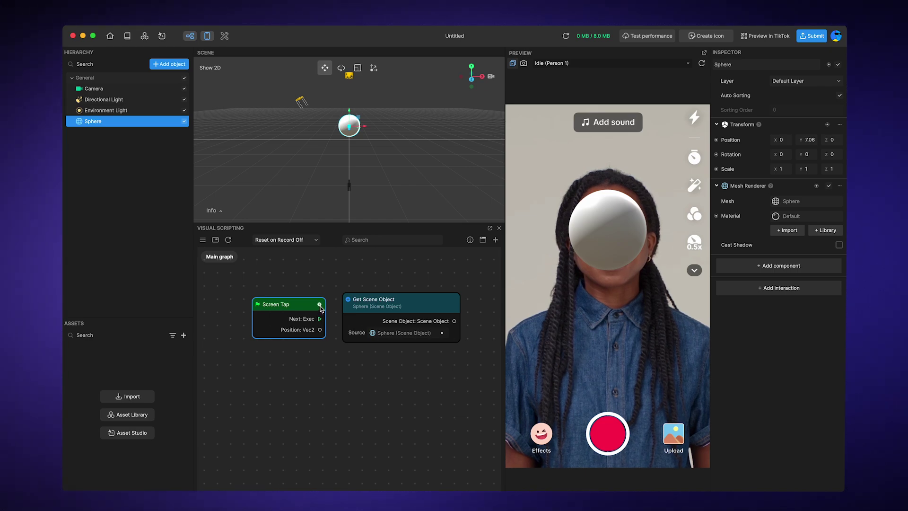
{"action": "left_click", "coordinate": [320, 310]}
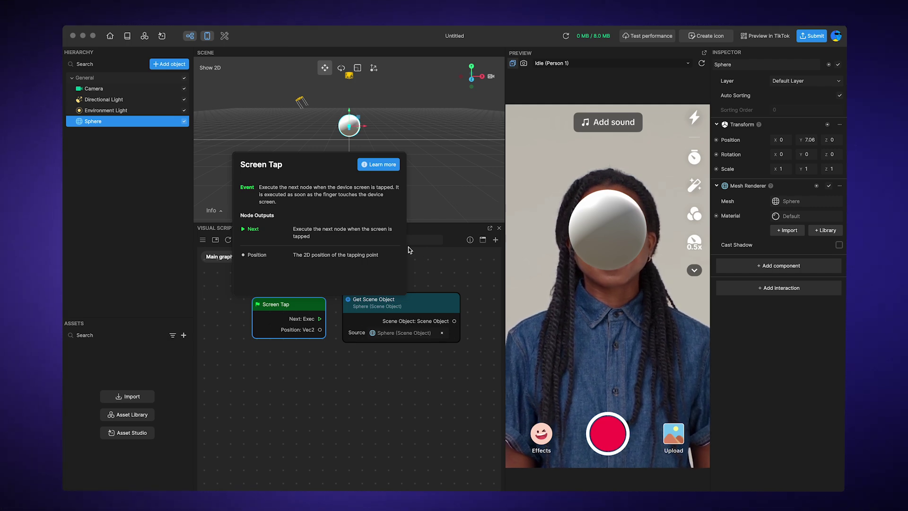
{"action": "left_click", "coordinate": [437, 268]}
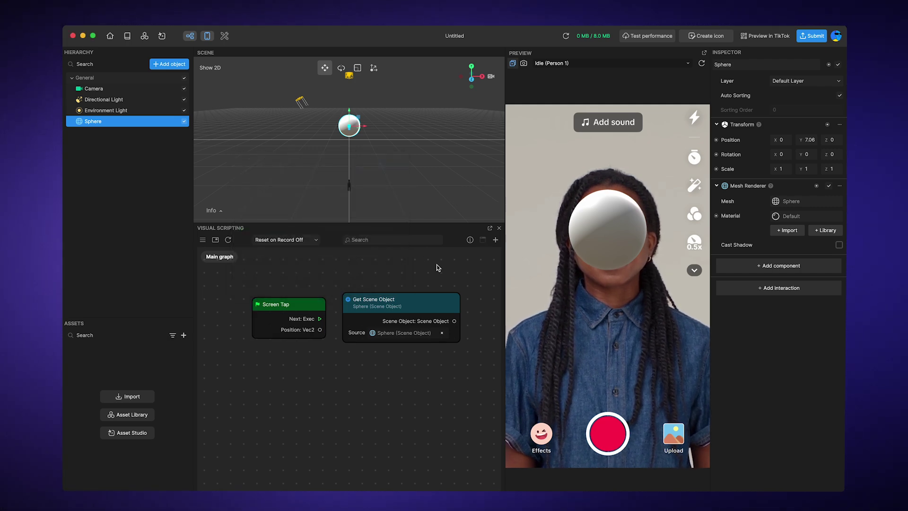
{"action": "right_click", "coordinate": [303, 381]}
Add a Set Visibility node from a 'vis' search and shift Screen Tap left
{"action": "left_click", "coordinate": [322, 387]}
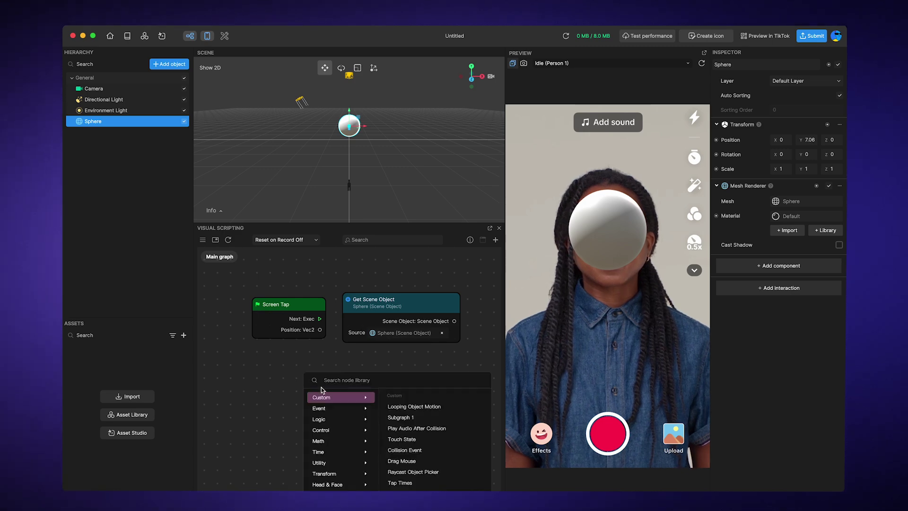
{"action": "type", "text": "vis"}
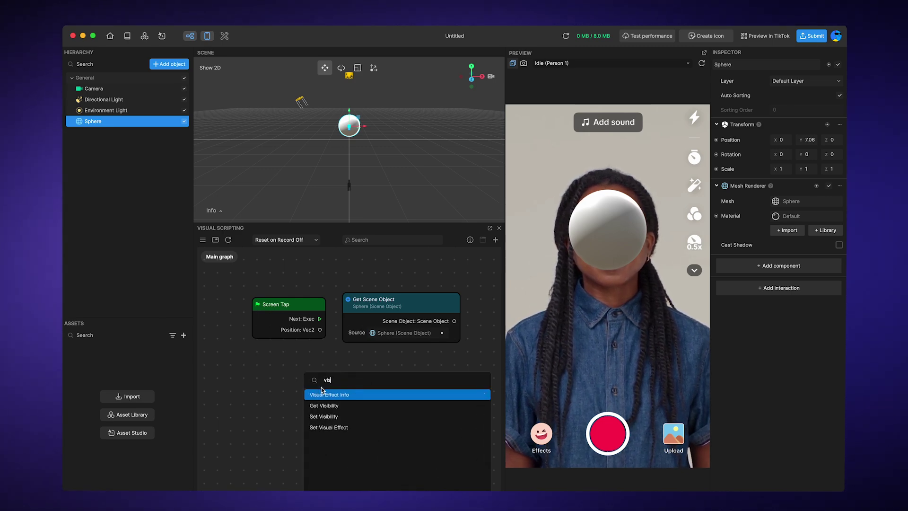
{"action": "left_click", "coordinate": [325, 421]}
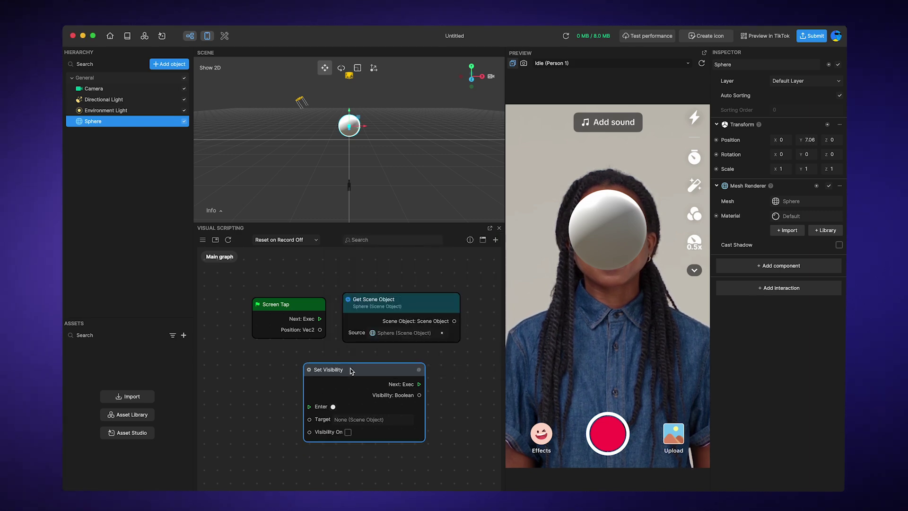
{"action": "left_click_drag", "start_coordinate": [311, 311], "coordinate": [270, 309]}
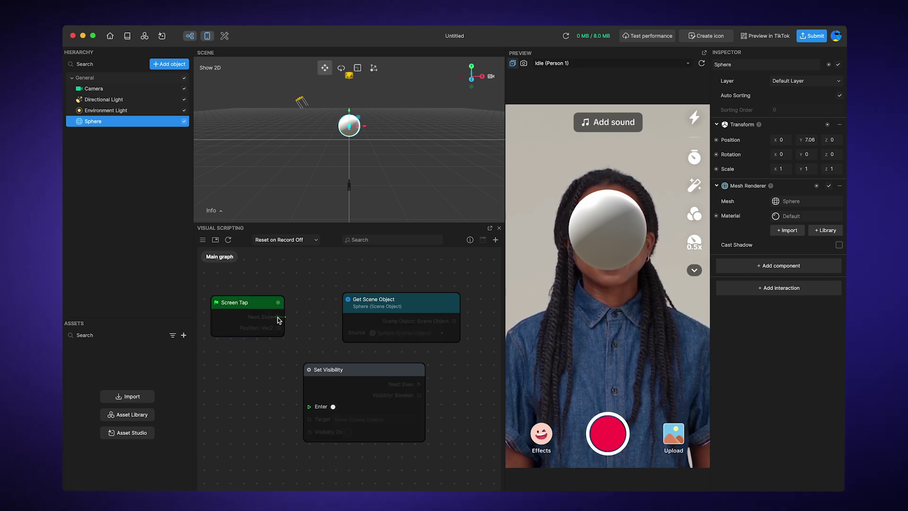
Wire Screen Tap Next to Enter and the sphere node to Target, then view the description
{"action": "mouse_move", "coordinate": [278, 318]}
{"action": "left_mouse_down"}
{"action": "mouse_move", "coordinate": [290, 410]}
{"action": "mouse_move", "coordinate": [310, 407]}
{"action": "mouse_move", "coordinate": [279, 376]}
{"action": "left_mouse_up"}
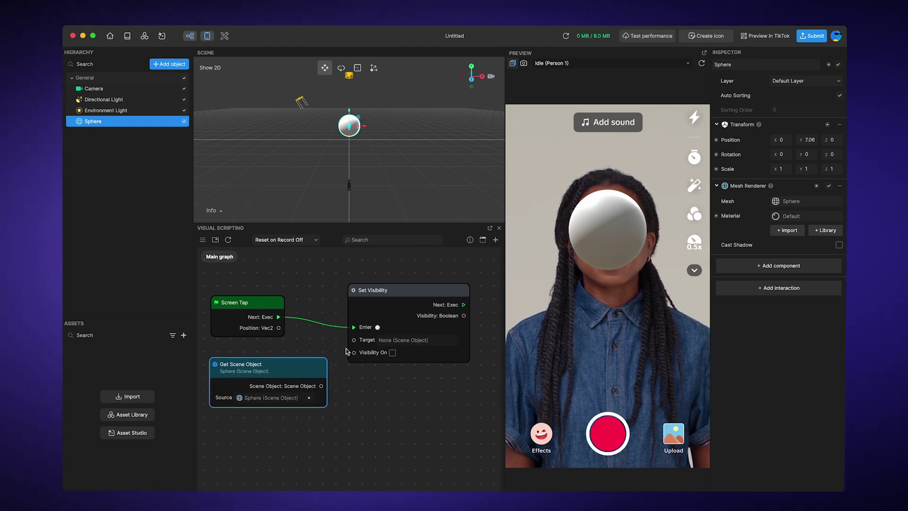
{"action": "mouse_move", "coordinate": [357, 342]}
{"action": "left_mouse_down"}
{"action": "mouse_move", "coordinate": [330, 392]}
{"action": "mouse_move", "coordinate": [322, 387]}
{"action": "left_mouse_up"}
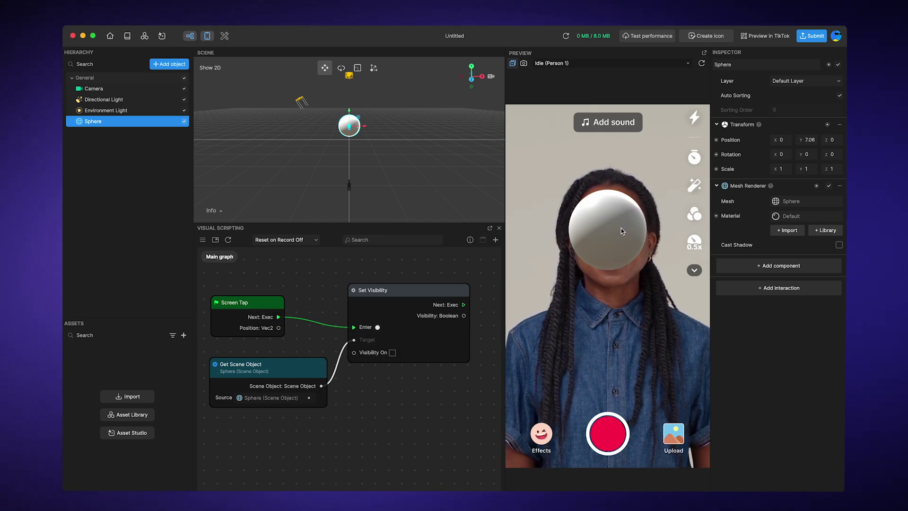
{"action": "left_click", "coordinate": [464, 291]}
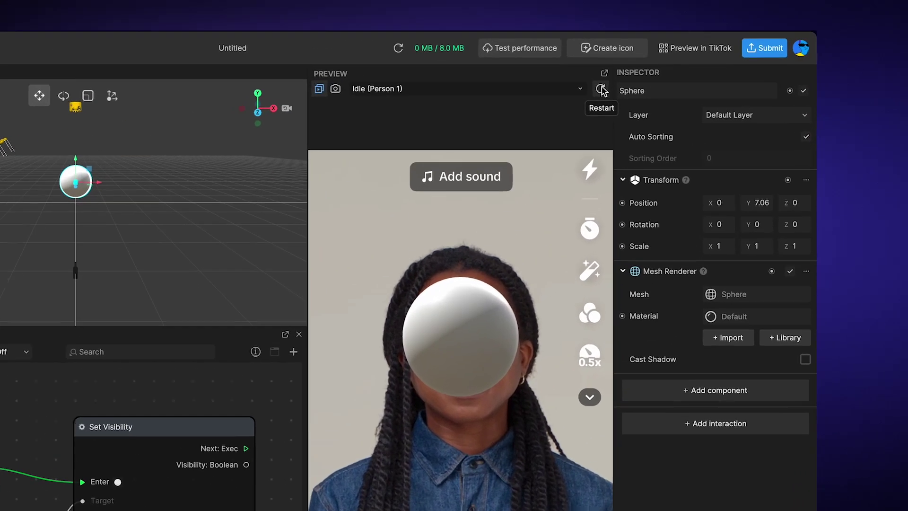
Restart the preview and tap the screen, twice, to confirm the sphere disappears
{"action": "left_click", "coordinate": [601, 90]}
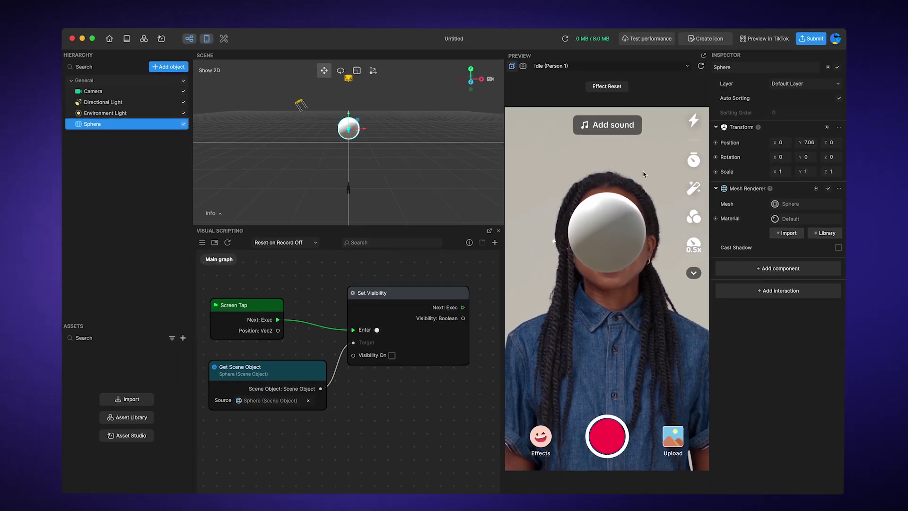
{"action": "left_click", "coordinate": [643, 172]}
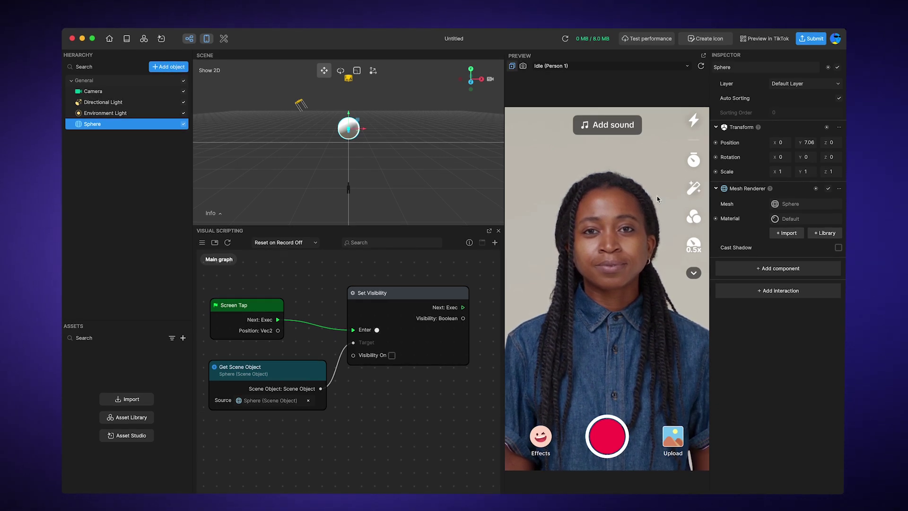
{"action": "left_click", "coordinate": [702, 66]}
{"action": "left_click", "coordinate": [639, 162]}
Nudge Screen Tap up and select the Set Visibility and Get Scene Object nodes
{"action": "left_click_drag", "start_coordinate": [238, 305], "coordinate": [238, 292]}
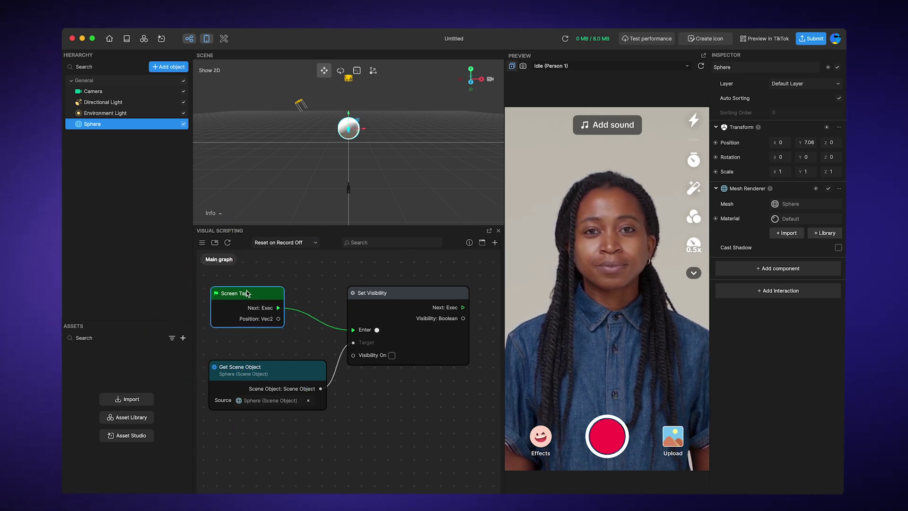
{"action": "left_click", "coordinate": [374, 293]}
{"action": "left_click", "coordinate": [264, 380]}
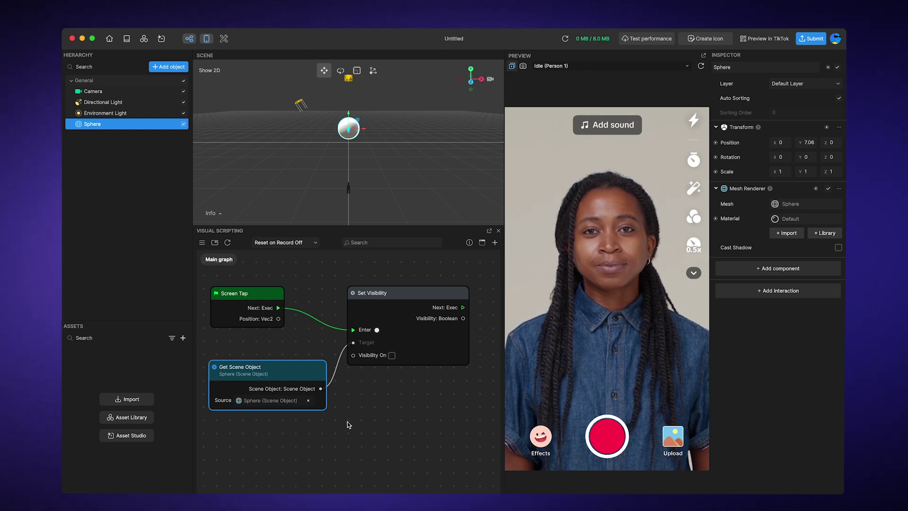
Create a Standard PBR material, drag it into the graph, and make the sphere visible again
{"action": "left_click_drag", "start_coordinate": [242, 292], "coordinate": [263, 288]}
{"action": "left_click", "coordinate": [182, 338]}
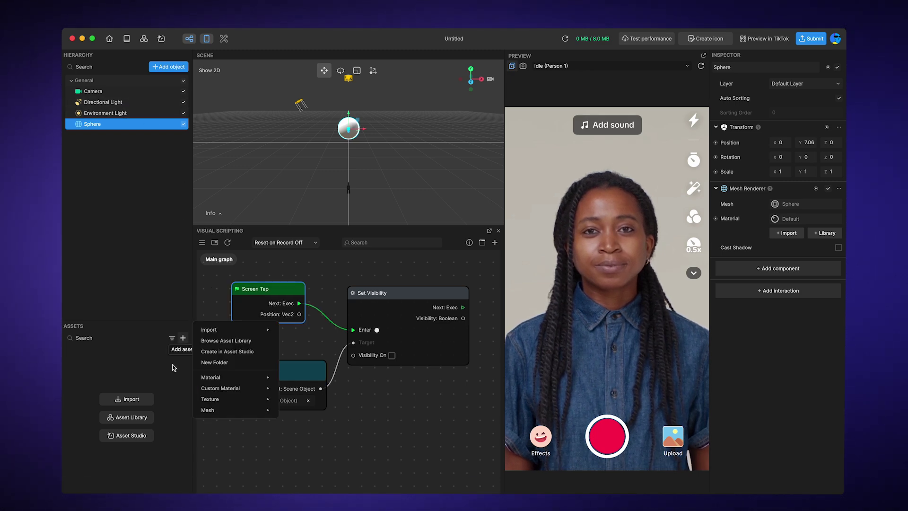
{"action": "left_click", "coordinate": [168, 376]}
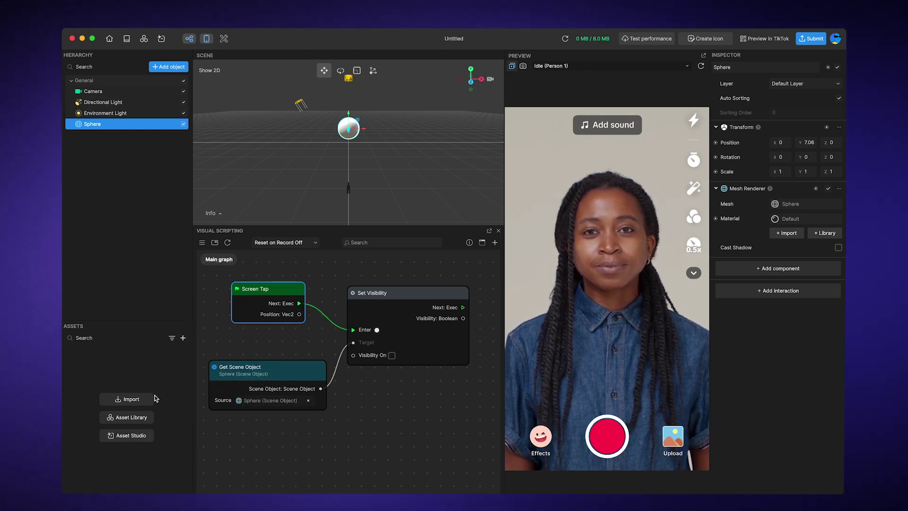
{"action": "left_click", "coordinate": [182, 339]}
{"action": "mouse_move", "coordinate": [211, 377]}
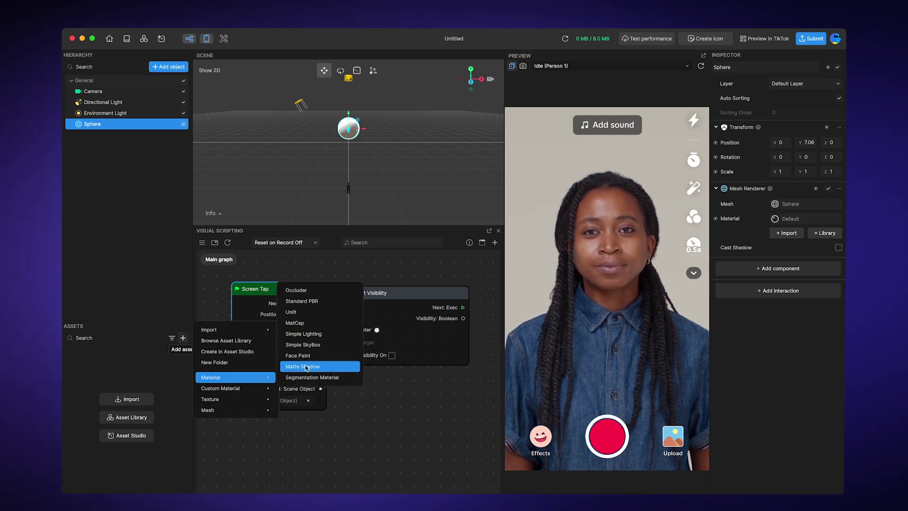
{"action": "left_click", "coordinate": [327, 304]}
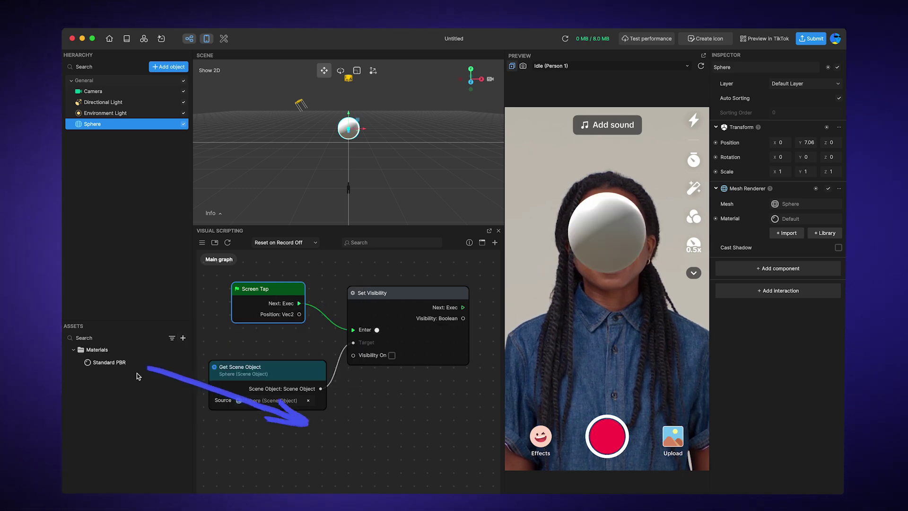
{"action": "mouse_move", "coordinate": [120, 365]}
{"action": "left_mouse_down"}
{"action": "mouse_move", "coordinate": [250, 440]}
{"action": "mouse_move", "coordinate": [316, 447]}
{"action": "left_mouse_up"}
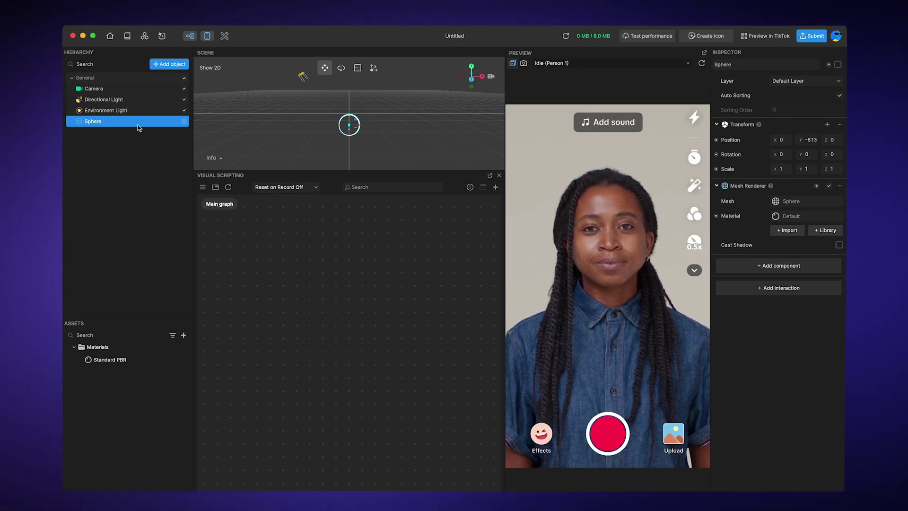
{"action": "left_click", "coordinate": [184, 122]}
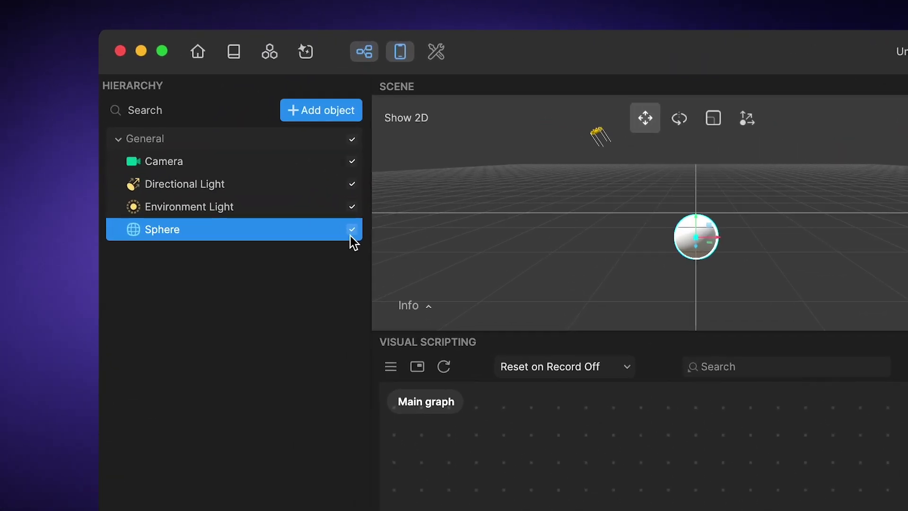
Hide the sphere again and bring up the Inspector's ready-made interactions list
{"action": "left_click", "coordinate": [350, 231]}
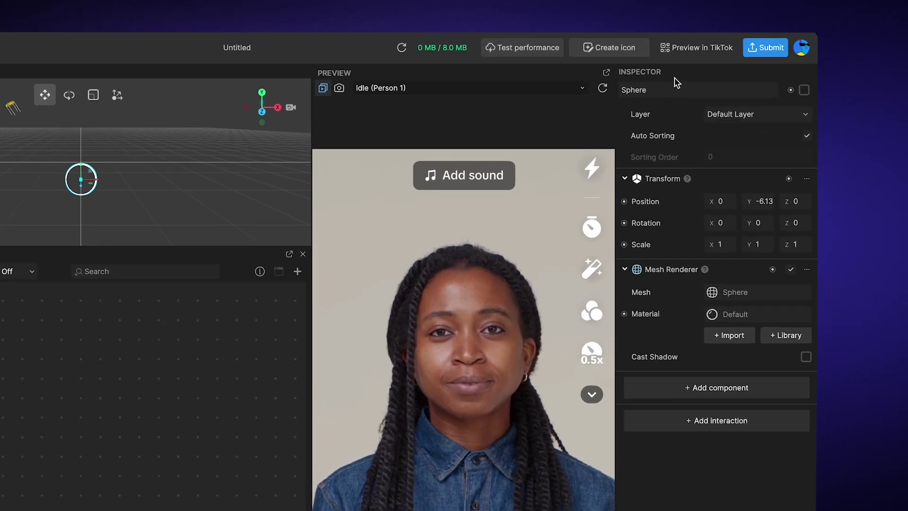
{"action": "left_click", "coordinate": [707, 440]}
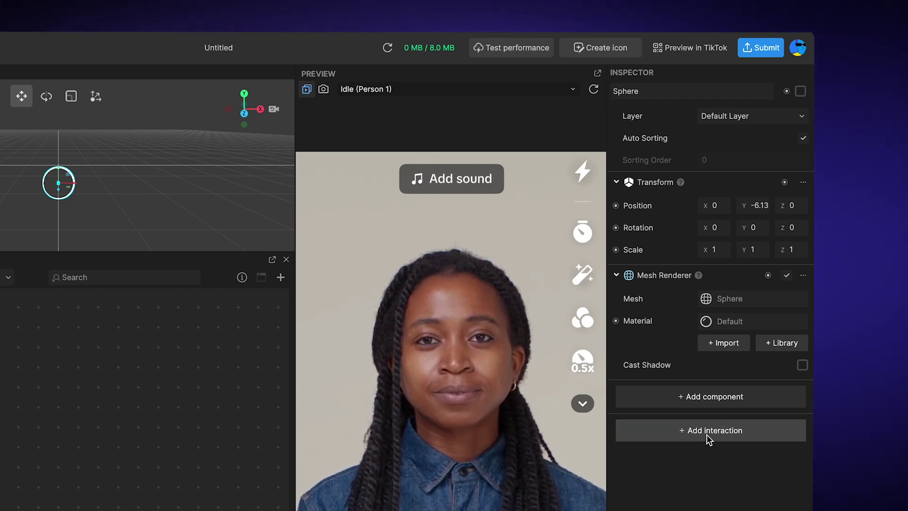
{"action": "left_click", "coordinate": [704, 435]}
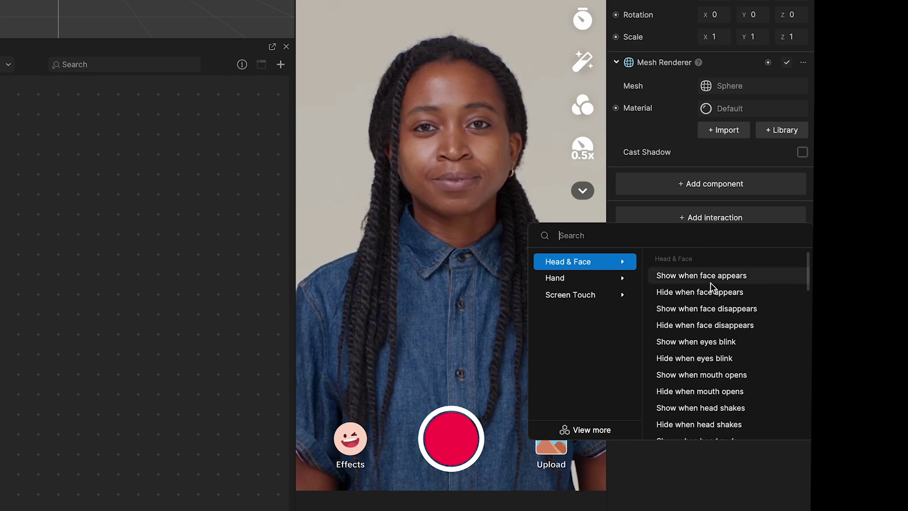
{"action": "scroll", "coordinate": [710, 289], "scroll_direction": "down", "scroll_amount": 1}
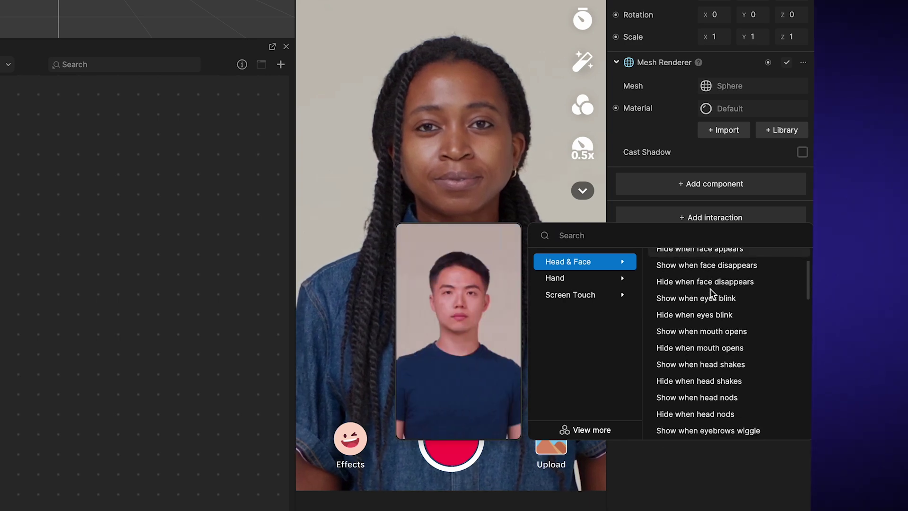
{"action": "scroll", "coordinate": [711, 289], "scroll_direction": "down", "scroll_amount": 1}
{"action": "scroll", "coordinate": [711, 289], "scroll_direction": "down", "scroll_amount": 2}
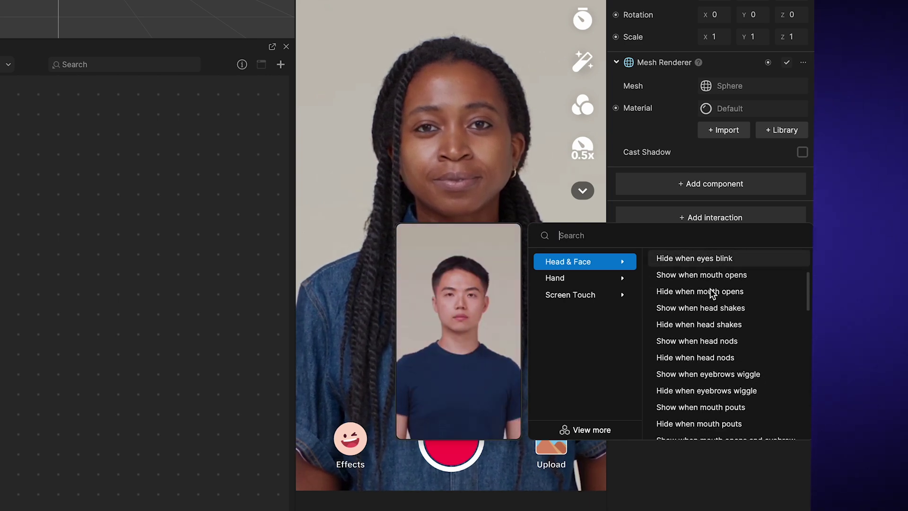
{"action": "scroll", "coordinate": [711, 289], "scroll_direction": "down", "scroll_amount": 1}
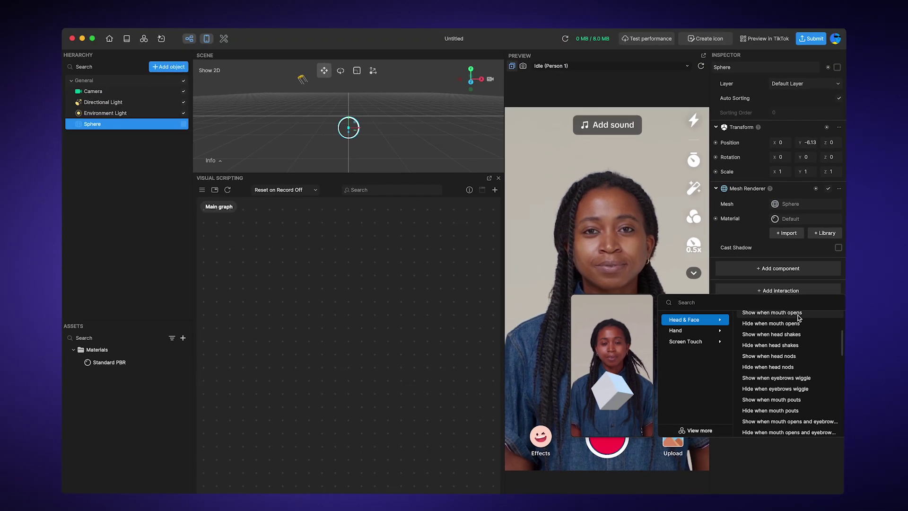
Add 'Show when mouth opens', arrange its nodes, and choose the Mouth Open (Person 3) preview
{"action": "left_click", "coordinate": [798, 318]}
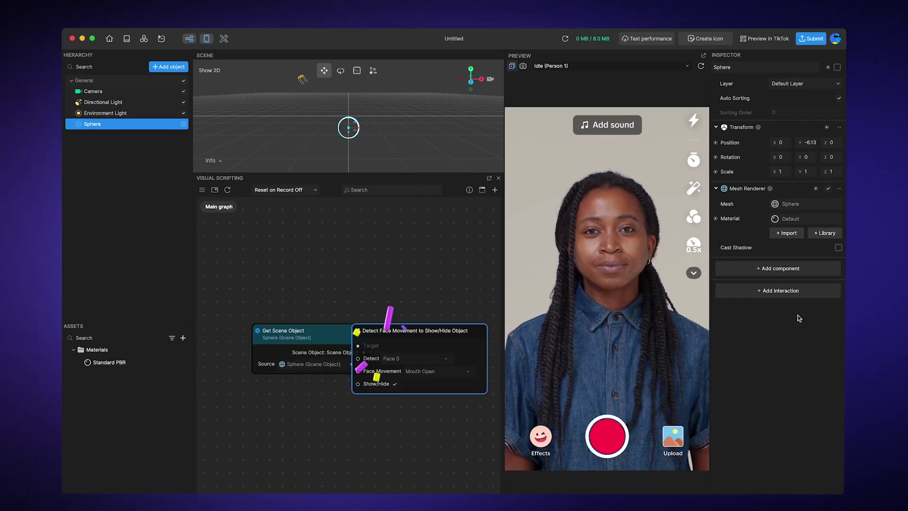
{"action": "mouse_move", "coordinate": [303, 339]}
{"action": "left_mouse_down"}
{"action": "mouse_move", "coordinate": [263, 324]}
{"action": "mouse_move", "coordinate": [280, 279]}
{"action": "left_mouse_up"}
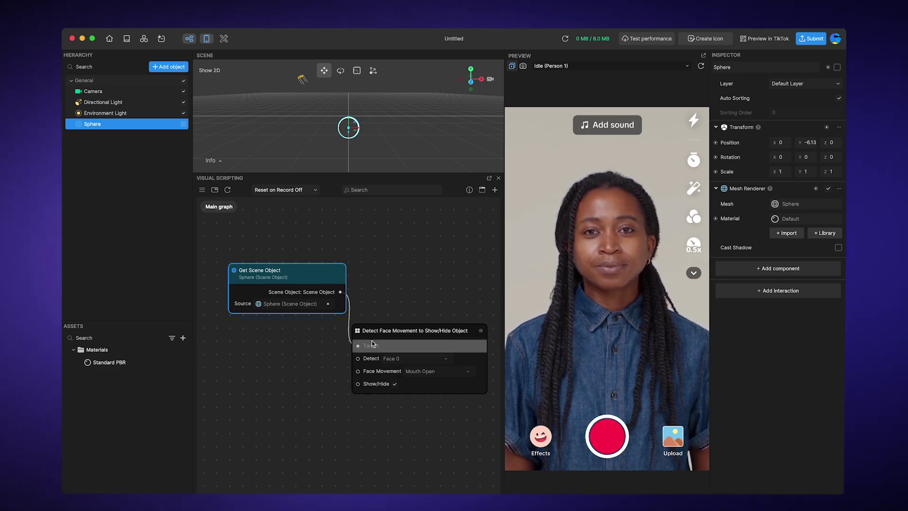
{"action": "mouse_move", "coordinate": [398, 333]}
{"action": "left_mouse_down"}
{"action": "mouse_move", "coordinate": [286, 408]}
{"action": "mouse_move", "coordinate": [340, 355]}
{"action": "left_mouse_up"}
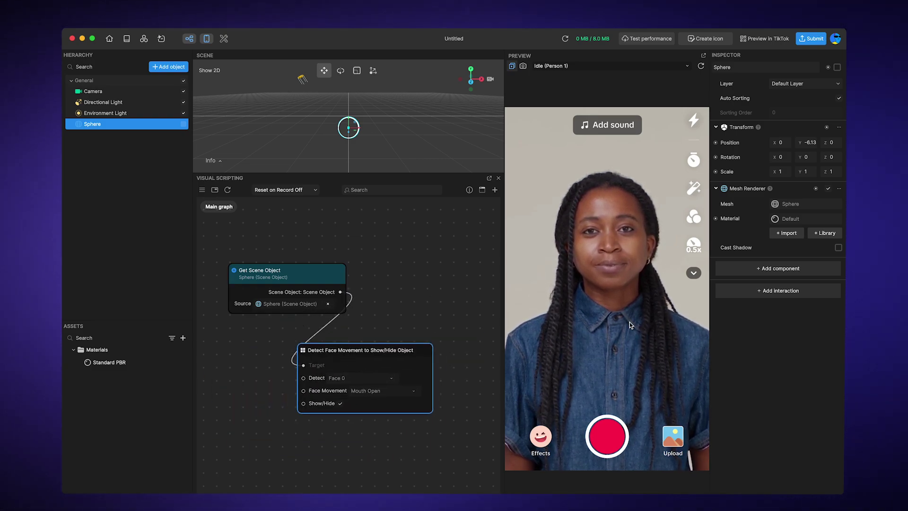
{"action": "left_click", "coordinate": [662, 66]}
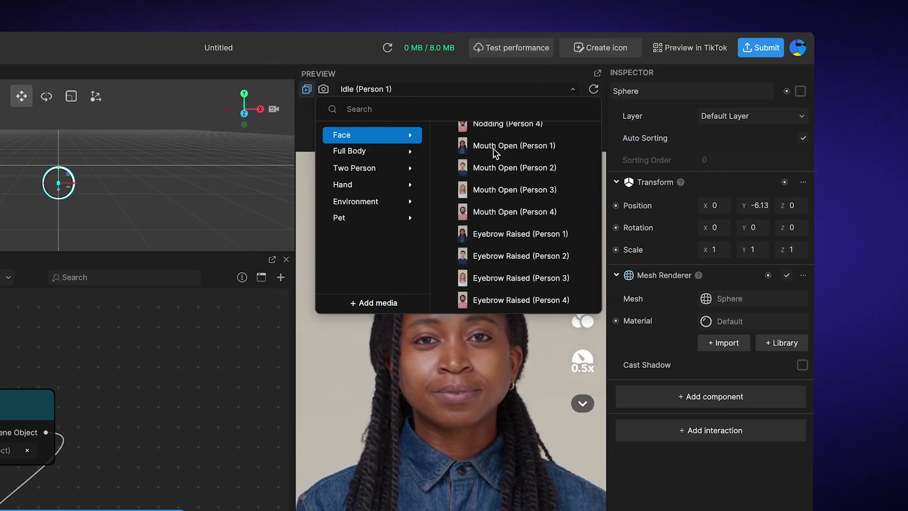
{"action": "left_click", "coordinate": [523, 189]}
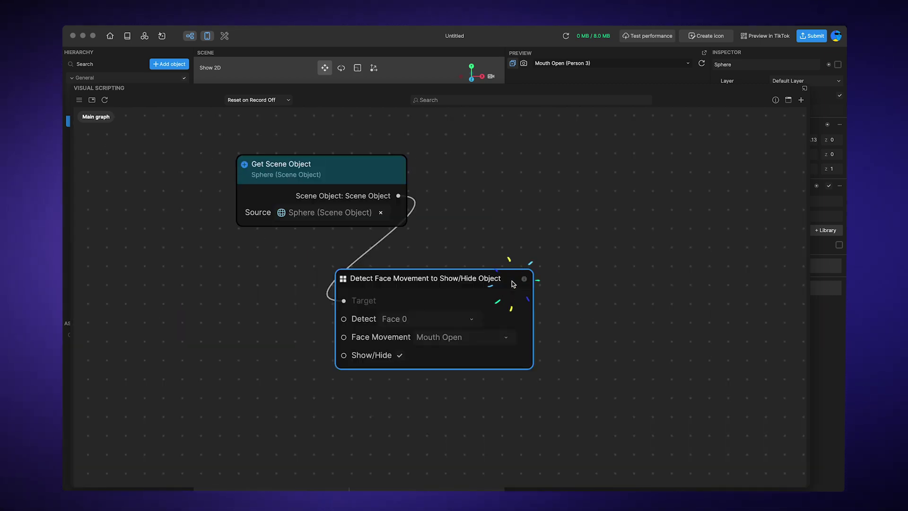
Open the Detect Face Movement node to inspect its contents
{"action": "double_click", "coordinate": [513, 284]}
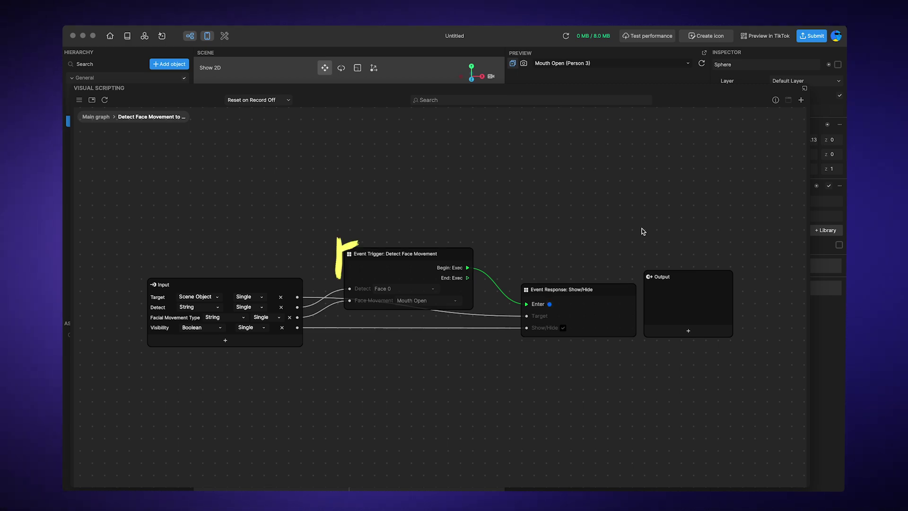
Inspect the Detect Face Movement subgraph: select its Event Trigger node and re-centre the nodes
{"action": "left_click", "coordinate": [455, 257]}
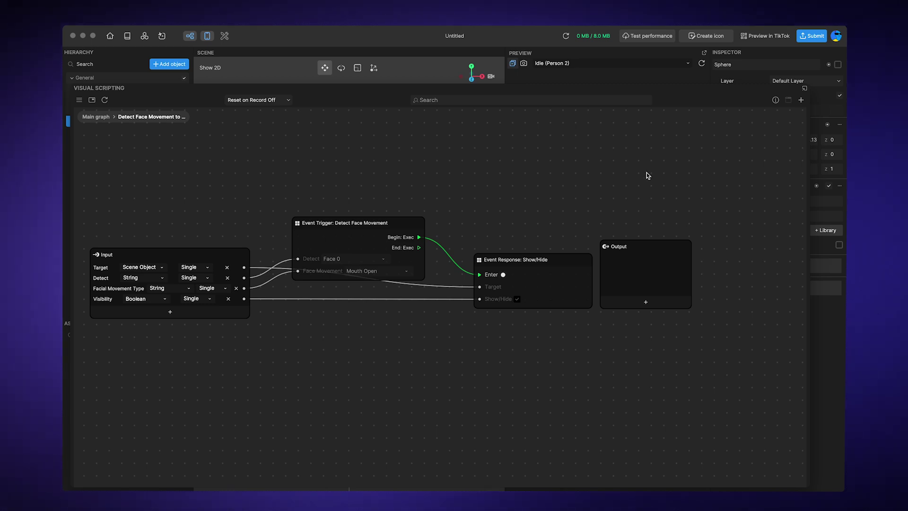
{"action": "middle_click_drag", "start_coordinate": [647, 175], "coordinate": [684, 168]}
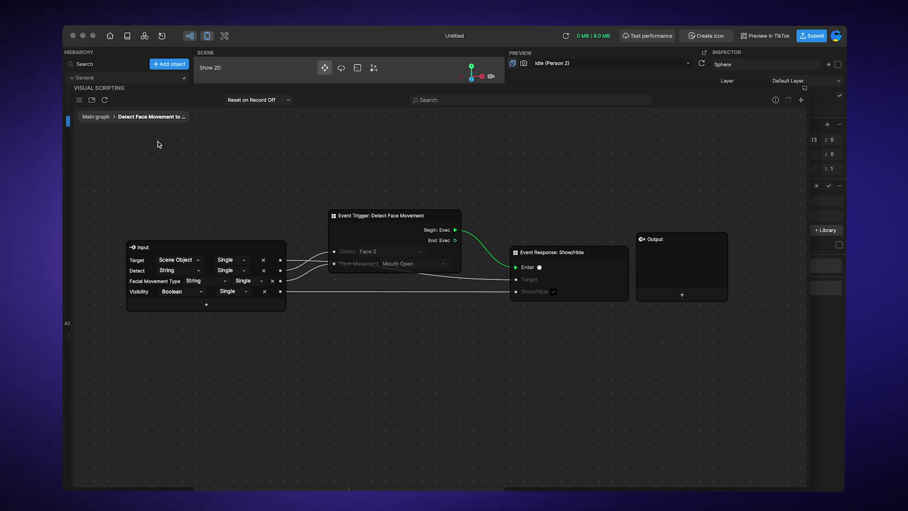
Add a 'Toggle visibility on tap' interaction from the main graph and look inside it
{"action": "left_click", "coordinate": [98, 117]}
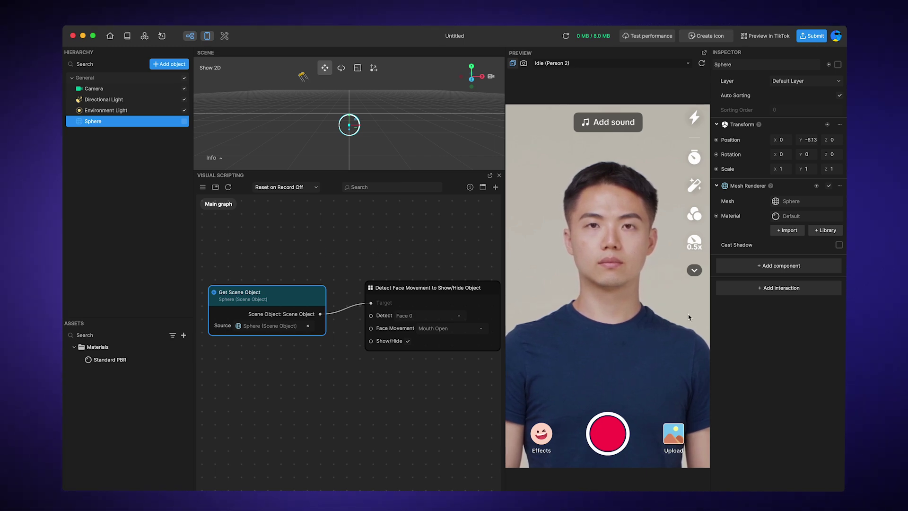
{"action": "left_click", "coordinate": [770, 295]}
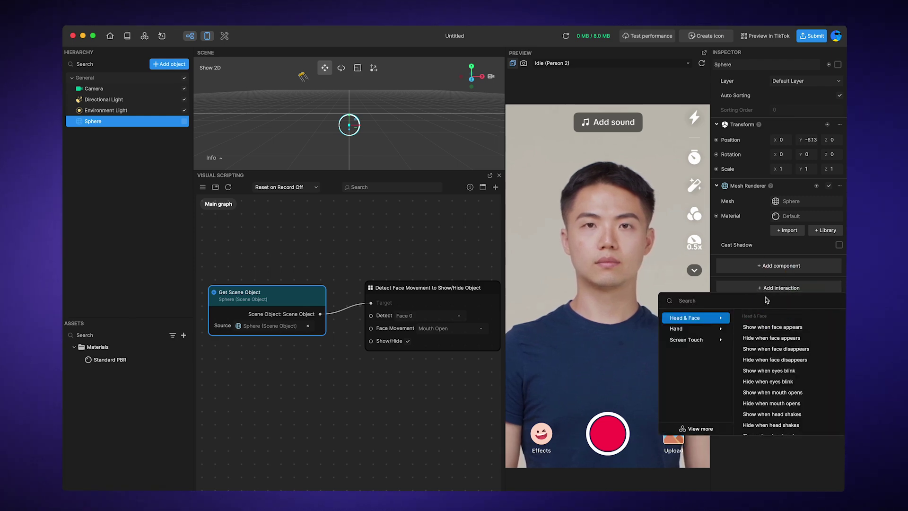
{"action": "type", "text": "tog"}
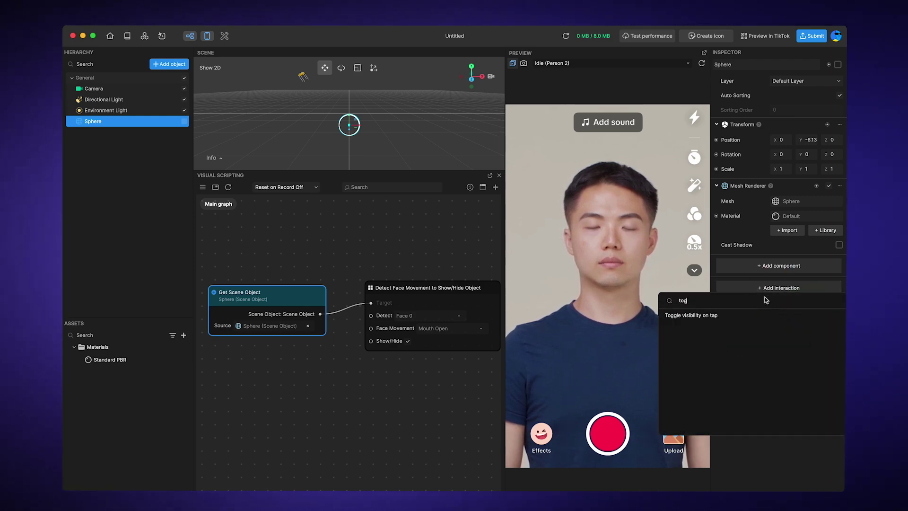
{"action": "left_click", "coordinate": [722, 317]}
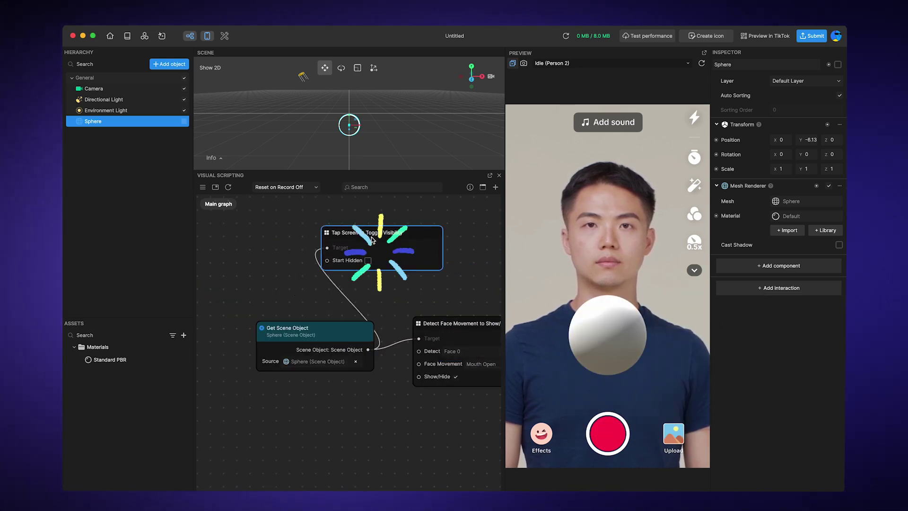
{"action": "double_click", "coordinate": [413, 240]}
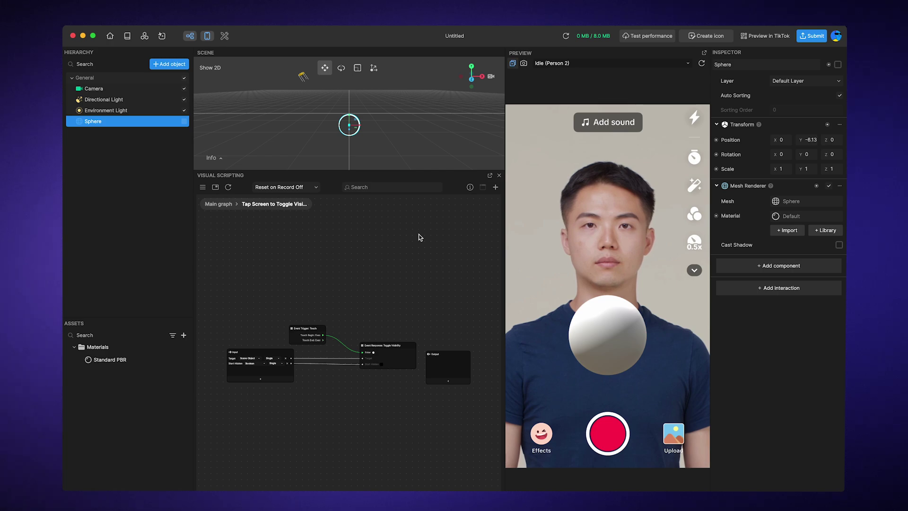
{"action": "scroll", "coordinate": [333, 248], "scroll_direction": "up", "scroll_amount": 5}
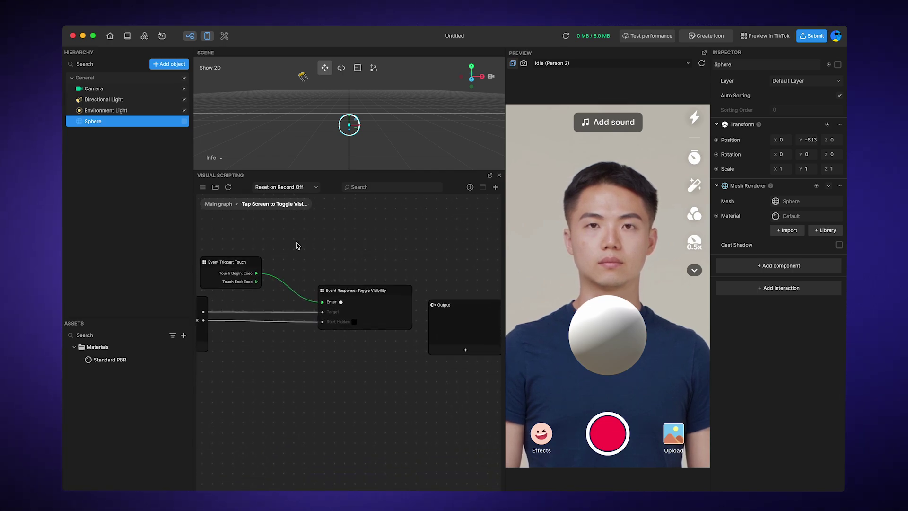
{"action": "scroll", "coordinate": [298, 245], "scroll_direction": "up", "scroll_amount": 3}
Select the Event Response: Toggle Visibility node, then go back to the main graph
{"action": "left_click", "coordinate": [413, 325]}
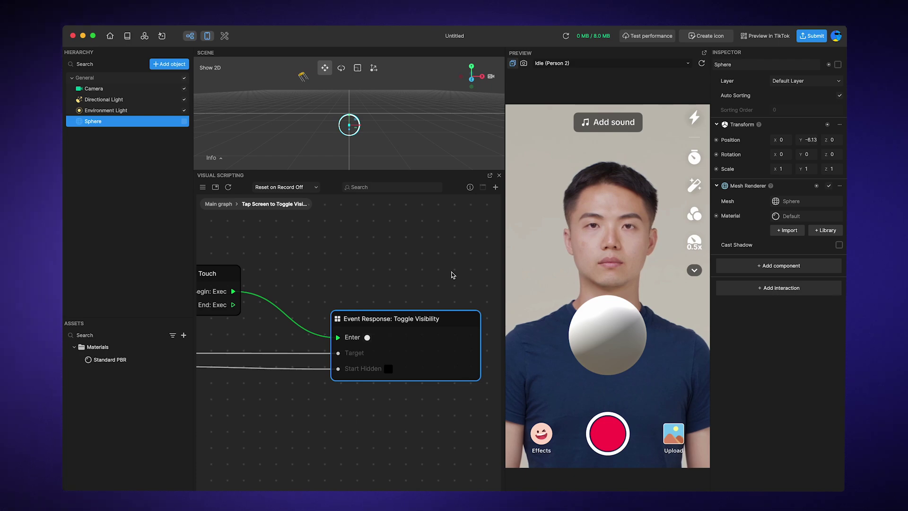
{"action": "left_click", "coordinate": [221, 205]}
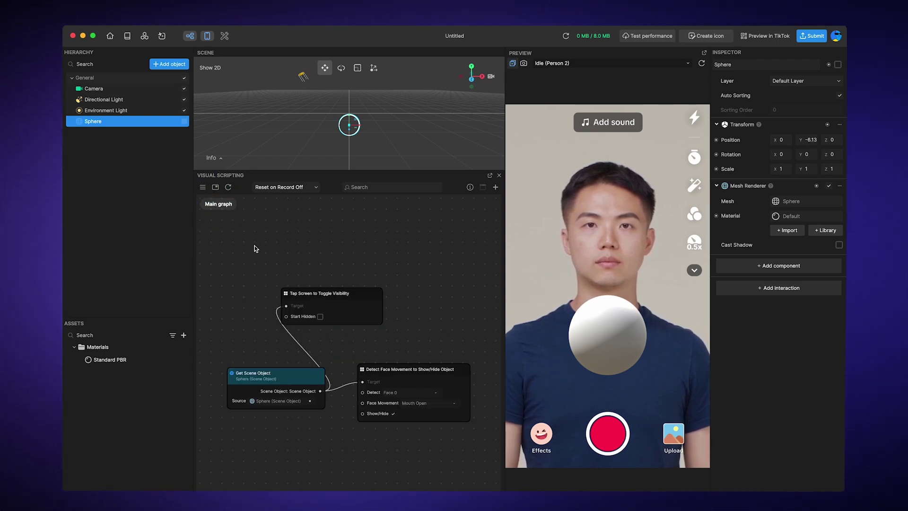
Paste a Toggle Visibility response into the Detect Face Movement subgraph, wired to mouth-open and the target object
{"action": "left_click_drag", "start_coordinate": [255, 245], "coordinate": [255, 211]}
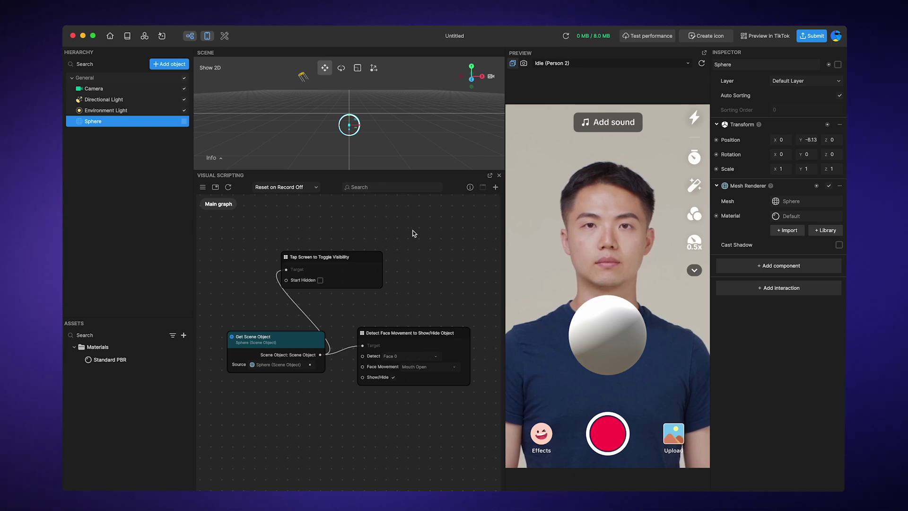
{"action": "scroll", "coordinate": [412, 233], "scroll_direction": "up", "scroll_amount": 2}
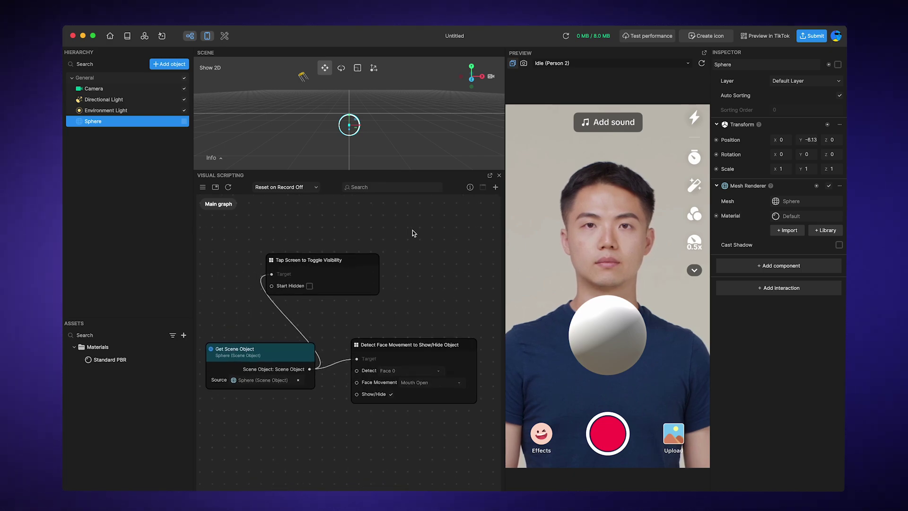
{"action": "double_click", "coordinate": [461, 347]}
{"action": "scroll", "coordinate": [341, 318], "scroll_direction": "up", "scroll_amount": 2}
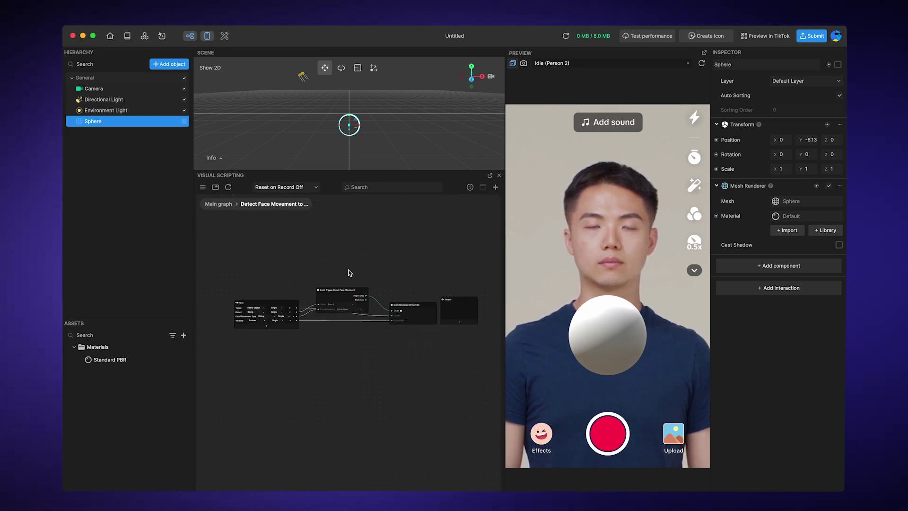
{"action": "scroll", "coordinate": [349, 273], "scroll_direction": "up", "scroll_amount": 2}
{"action": "scroll", "coordinate": [349, 273], "scroll_direction": "up", "scroll_amount": 2}
{"action": "key", "text": "ctrl+v"}
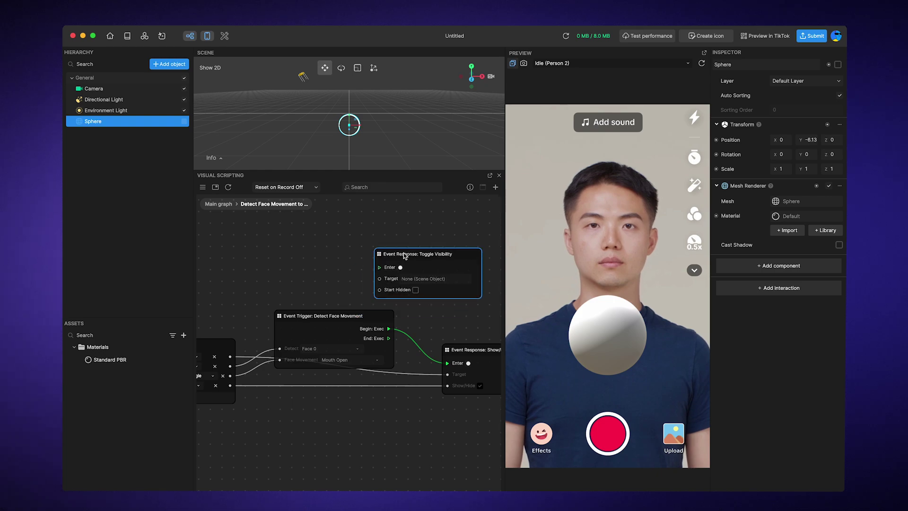
{"action": "left_click", "coordinate": [361, 283]}
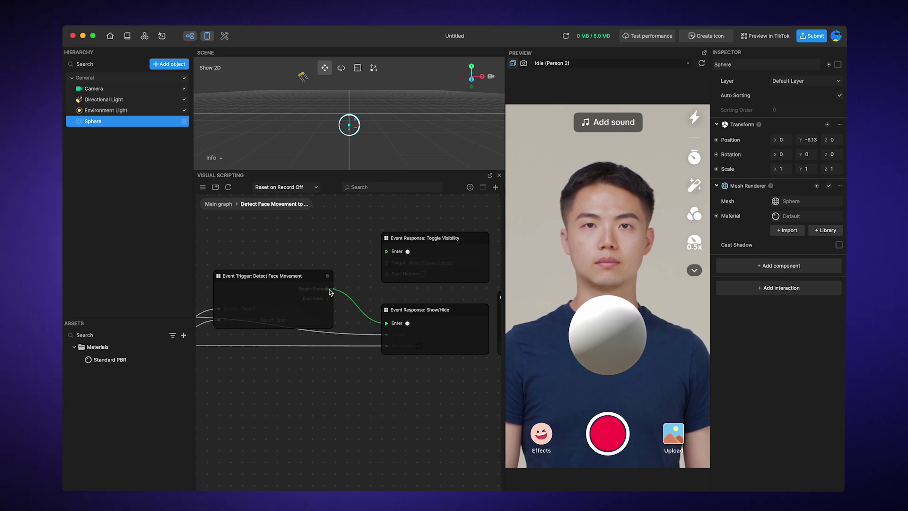
{"action": "left_click_drag", "start_coordinate": [327, 291], "coordinate": [387, 253]}
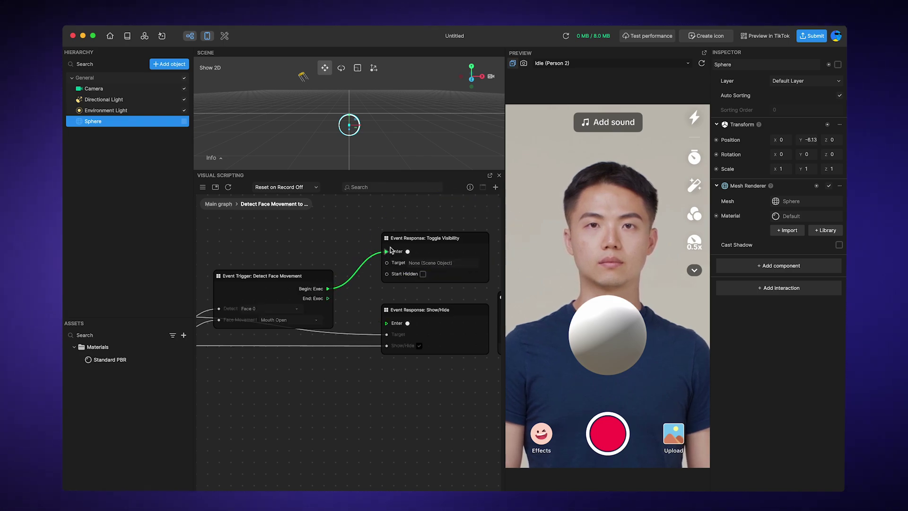
{"action": "left_click_drag", "start_coordinate": [260, 271], "coordinate": [424, 230]}
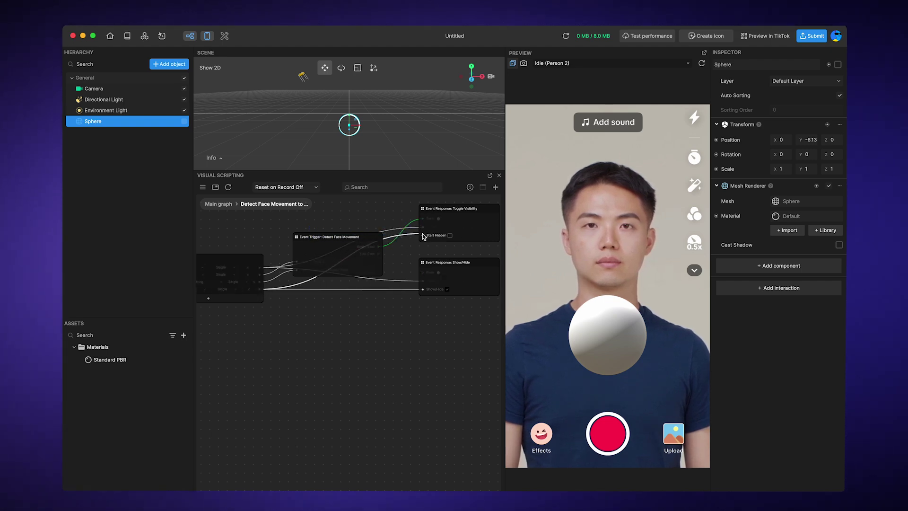
Move the face-movement trigger aside and delete the Show/Hide response node
{"action": "left_click_drag", "start_coordinate": [355, 245], "coordinate": [325, 228]}
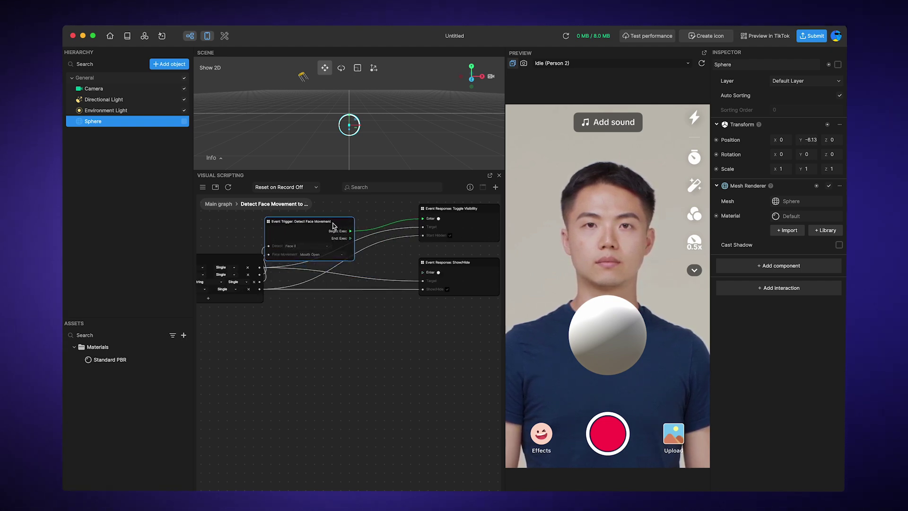
{"action": "left_click", "coordinate": [444, 264]}
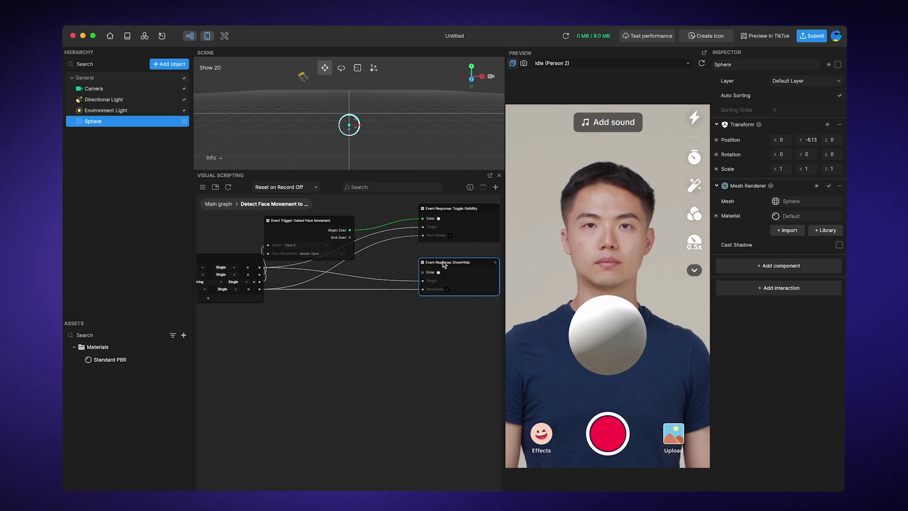
{"action": "key", "text": "Delete"}
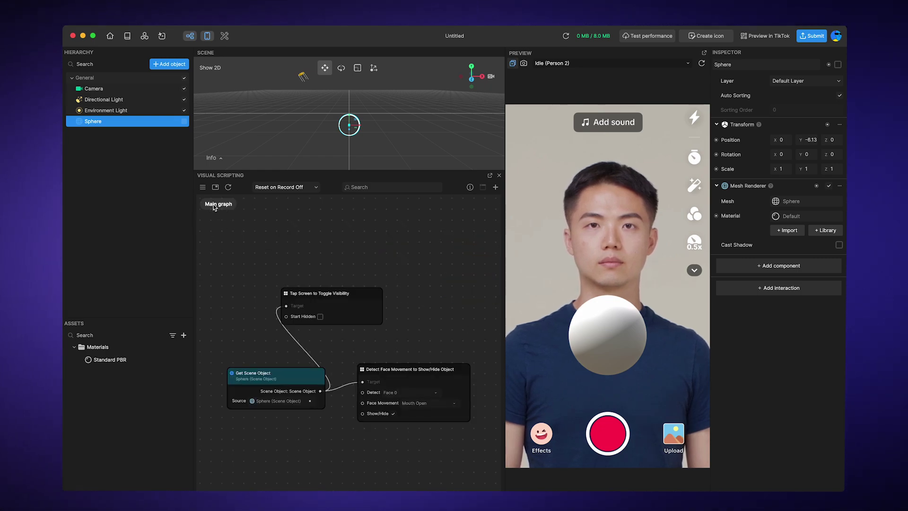
Delete the Tap Screen to Toggle Visibility node from the main graph
{"action": "left_click", "coordinate": [214, 205]}
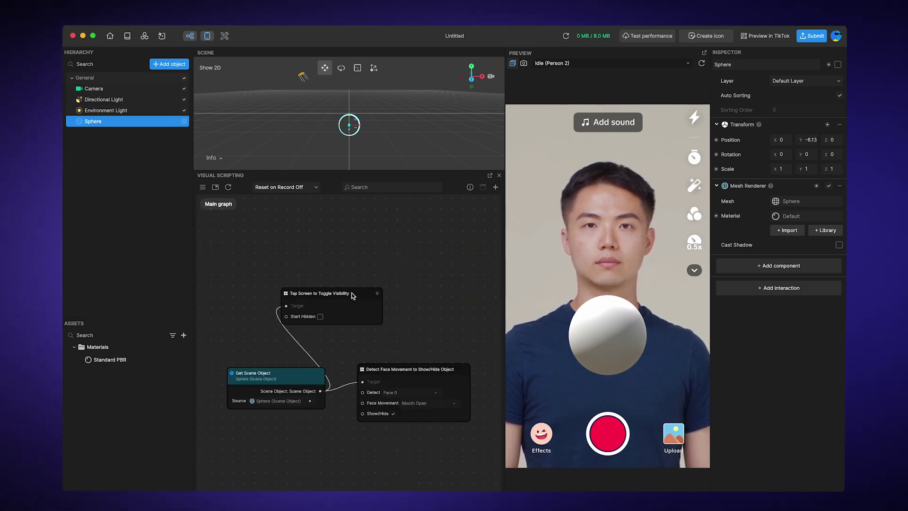
{"action": "left_click_drag", "start_coordinate": [353, 295], "coordinate": [426, 285]}
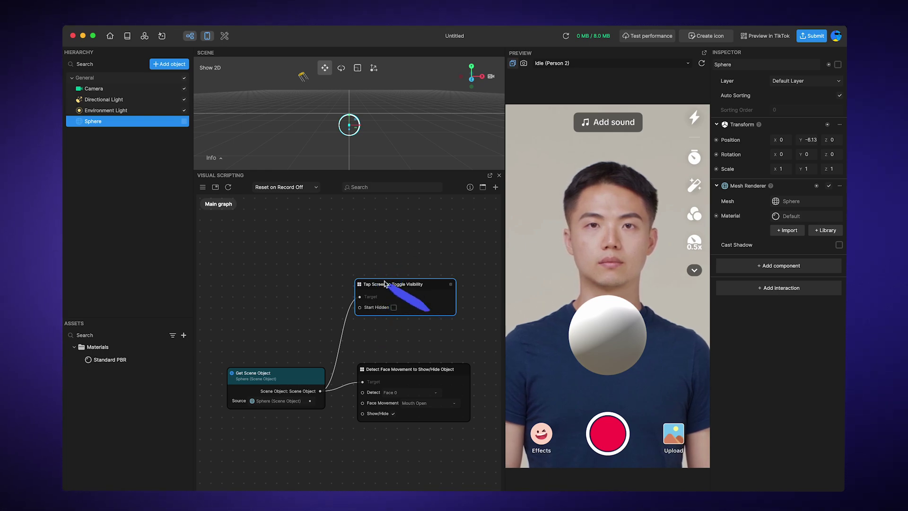
{"action": "key", "text": "Delete"}
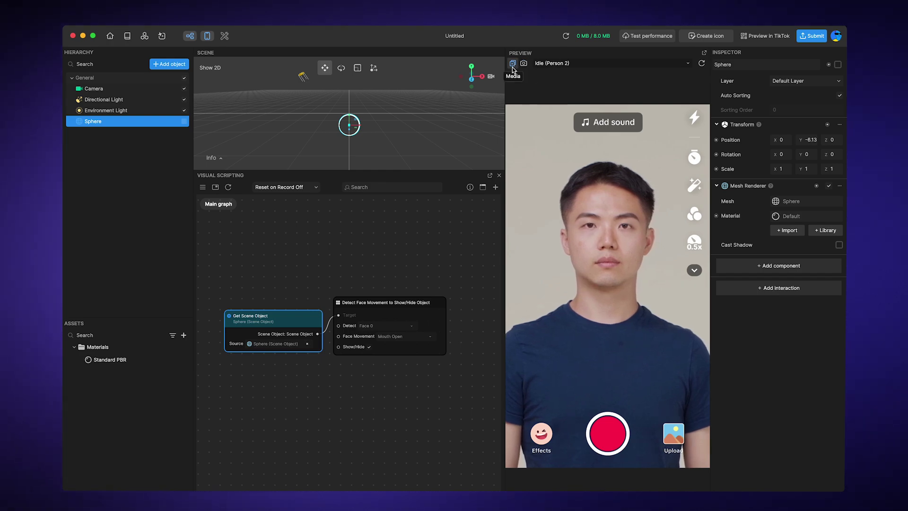
{"action": "left_click", "coordinate": [686, 66]}
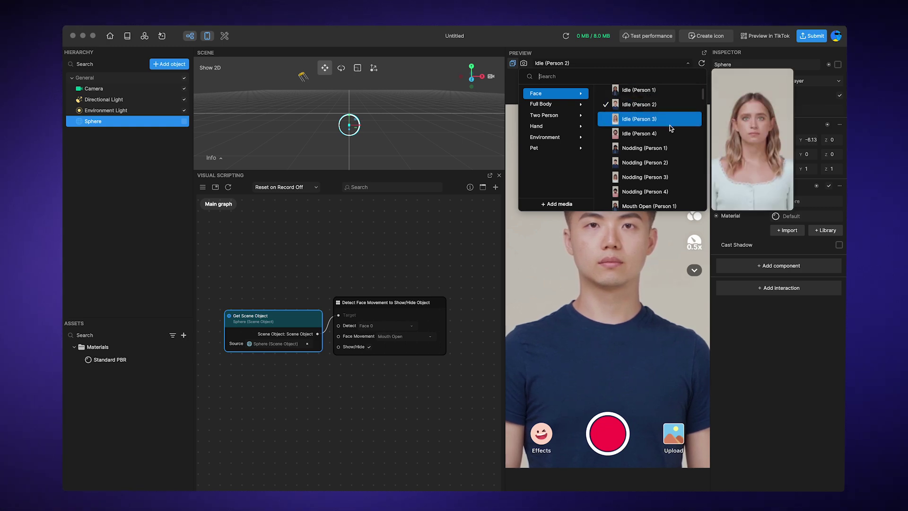
{"action": "scroll", "coordinate": [669, 126], "scroll_direction": "down", "scroll_amount": 5}
{"action": "scroll", "coordinate": [663, 132], "scroll_direction": "down", "scroll_amount": 3}
{"action": "scroll", "coordinate": [662, 133], "scroll_direction": "up", "scroll_amount": 1}
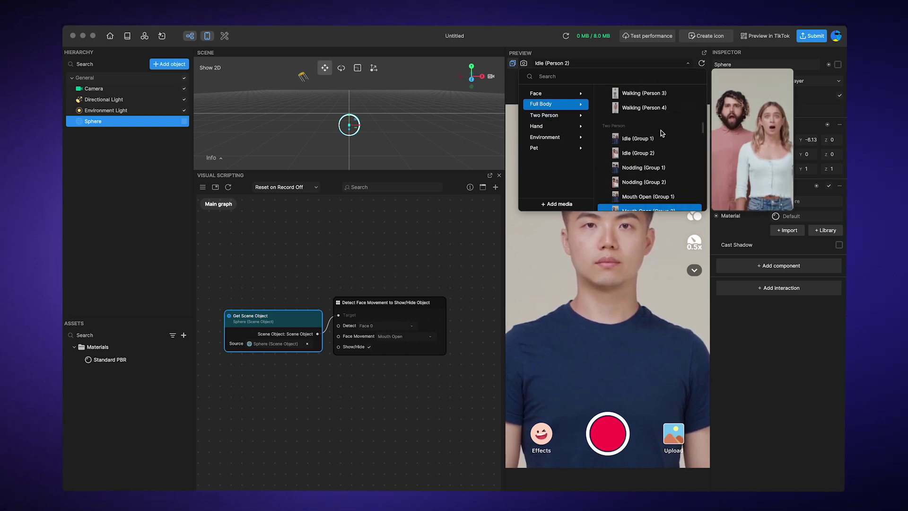
{"action": "scroll", "coordinate": [662, 134], "scroll_direction": "up", "scroll_amount": 5}
{"action": "scroll", "coordinate": [661, 134], "scroll_direction": "up", "scroll_amount": 1}
{"action": "scroll", "coordinate": [661, 133], "scroll_direction": "up", "scroll_amount": 5}
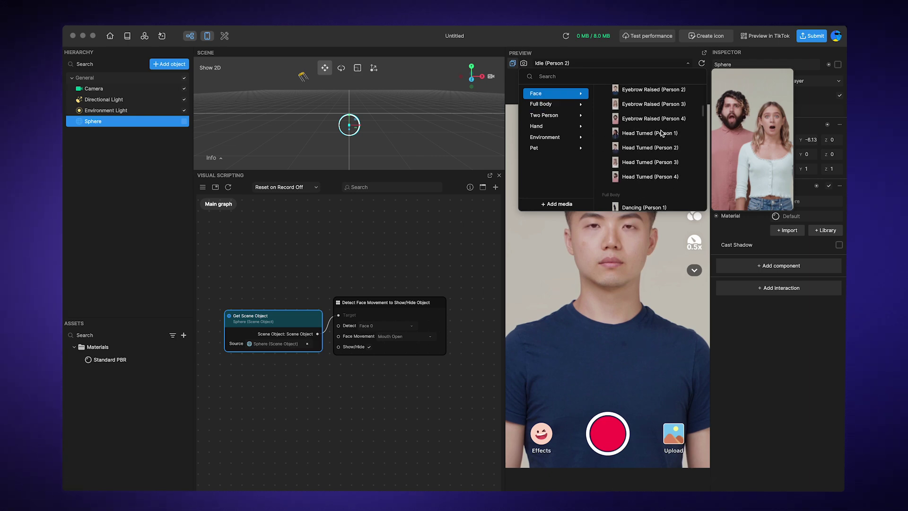
{"action": "scroll", "coordinate": [661, 129], "scroll_direction": "up", "scroll_amount": 3}
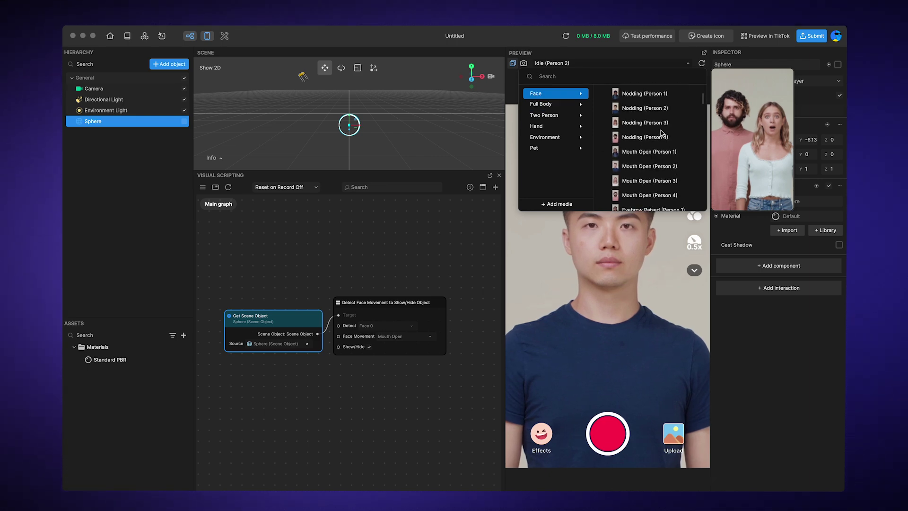
Choose the Mouth Open (Person 1) clip as the preview video
{"action": "left_click", "coordinate": [642, 158]}
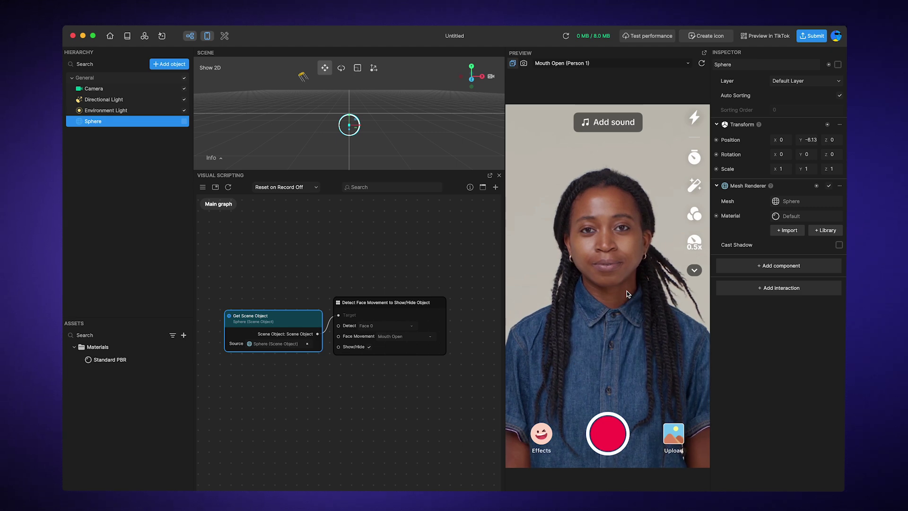
Browse the Screen Touch options in the Add interaction list
{"action": "left_click", "coordinate": [779, 288]}
{"action": "left_click", "coordinate": [699, 336]}
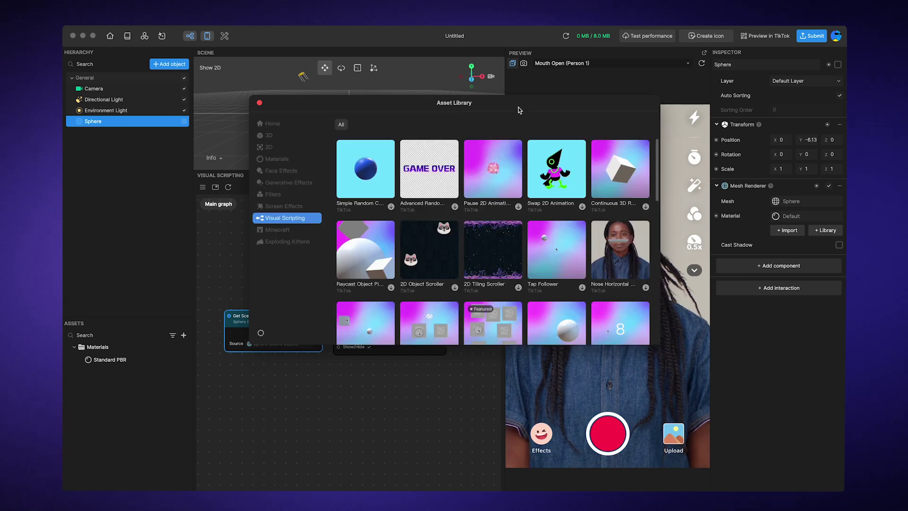
{"action": "scroll", "coordinate": [505, 195], "scroll_direction": "down", "scroll_amount": 3}
{"action": "scroll", "coordinate": [505, 228], "scroll_direction": "up", "scroll_amount": 5}
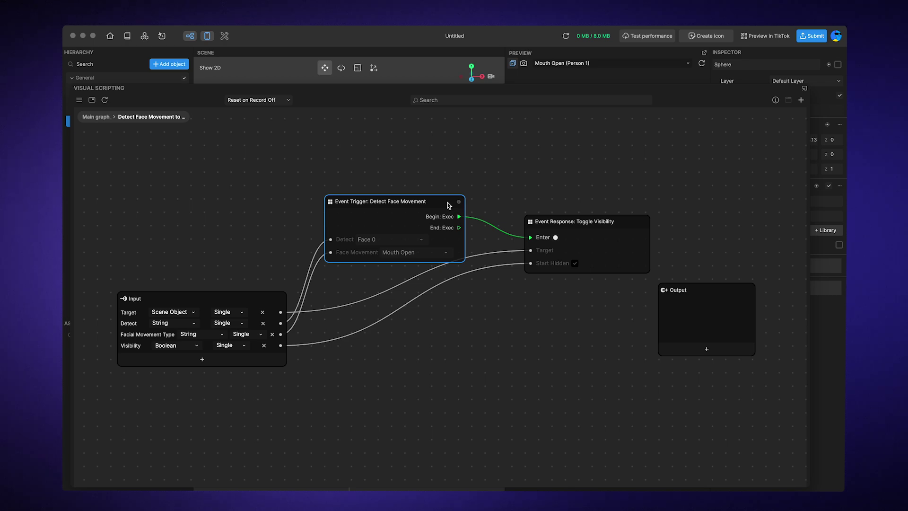
Open the face-movement trigger's inner graph and show the Facial Movement Detection node's help
{"action": "double_click", "coordinate": [448, 205]}
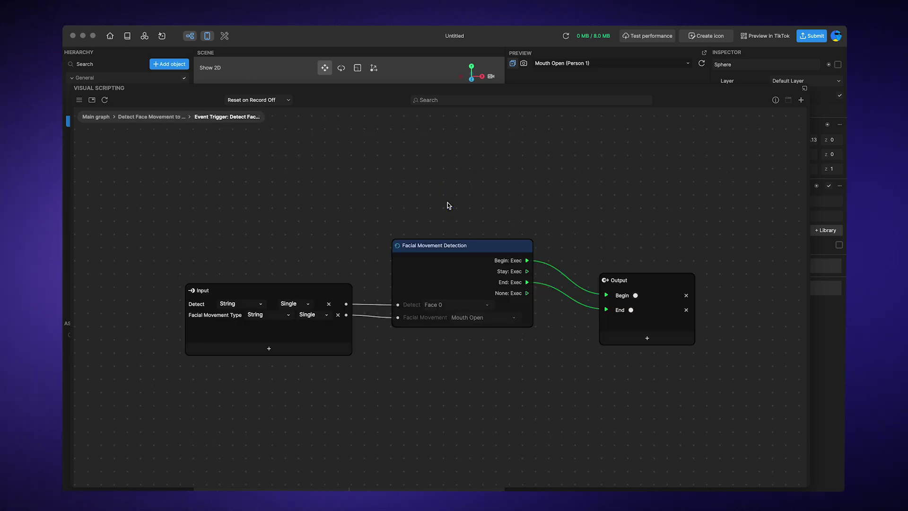
{"action": "left_click", "coordinate": [487, 247]}
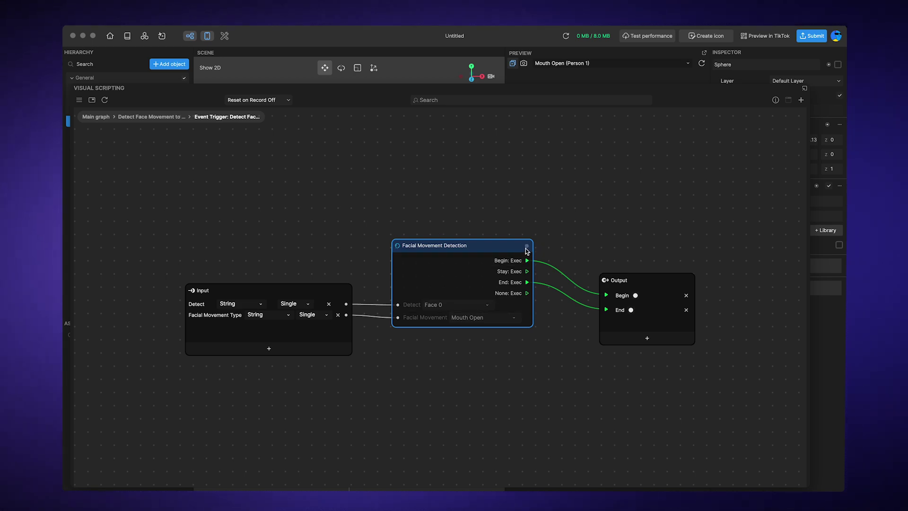
{"action": "left_click", "coordinate": [527, 247]}
{"action": "scroll", "coordinate": [545, 187], "scroll_direction": "down", "scroll_amount": 3}
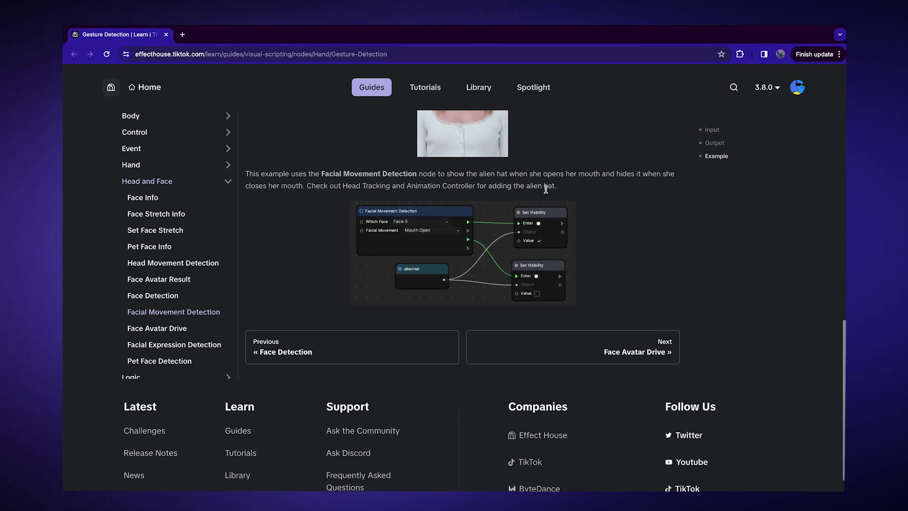
{"action": "scroll", "coordinate": [535, 239], "scroll_direction": "up", "scroll_amount": 2}
{"action": "scroll", "coordinate": [536, 239], "scroll_direction": "up", "scroll_amount": 2}
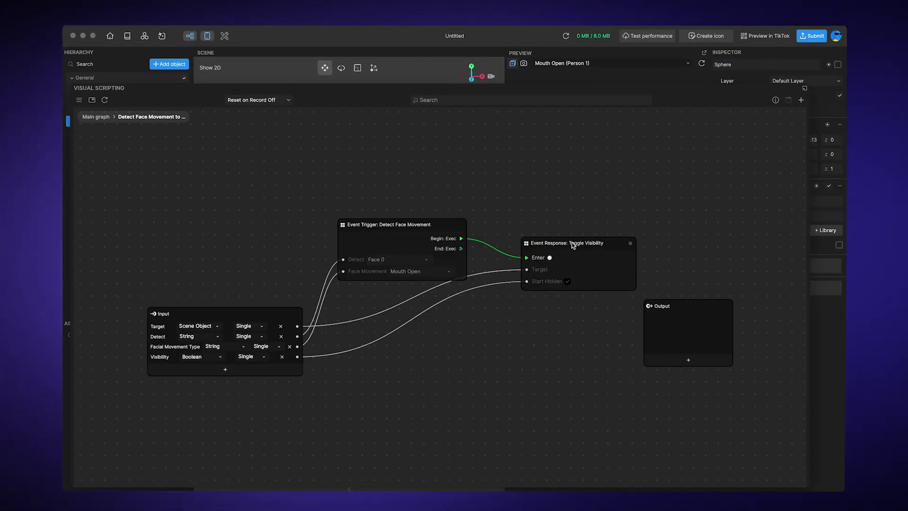
Open the Toggle Visibility graph, reposition Flip-Flop and Logic Select, and check Logic Select's help
{"action": "double_click", "coordinate": [572, 242]}
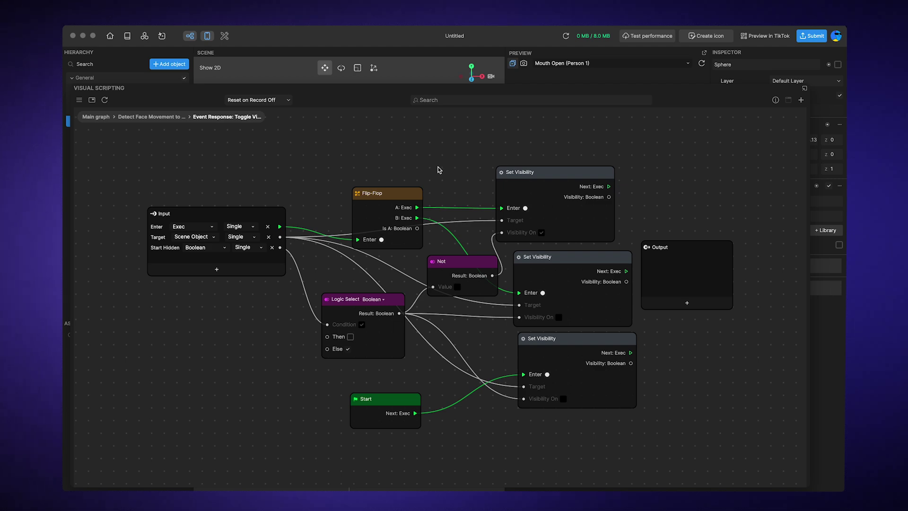
{"action": "mouse_move", "coordinate": [404, 197]}
{"action": "left_mouse_down"}
{"action": "mouse_move", "coordinate": [435, 166]}
{"action": "mouse_move", "coordinate": [397, 145]}
{"action": "left_mouse_up"}
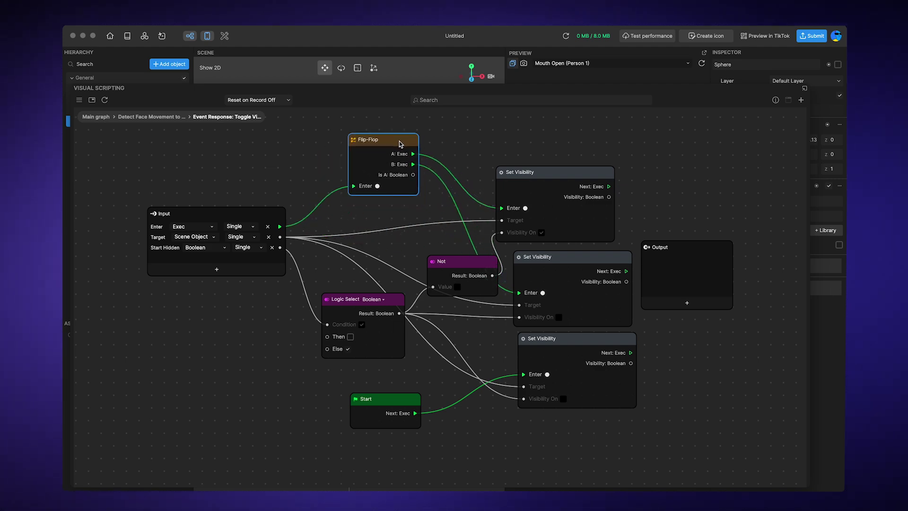
{"action": "mouse_move", "coordinate": [392, 309]}
{"action": "left_mouse_down"}
{"action": "mouse_move", "coordinate": [394, 216]}
{"action": "mouse_move", "coordinate": [384, 258]}
{"action": "left_mouse_up"}
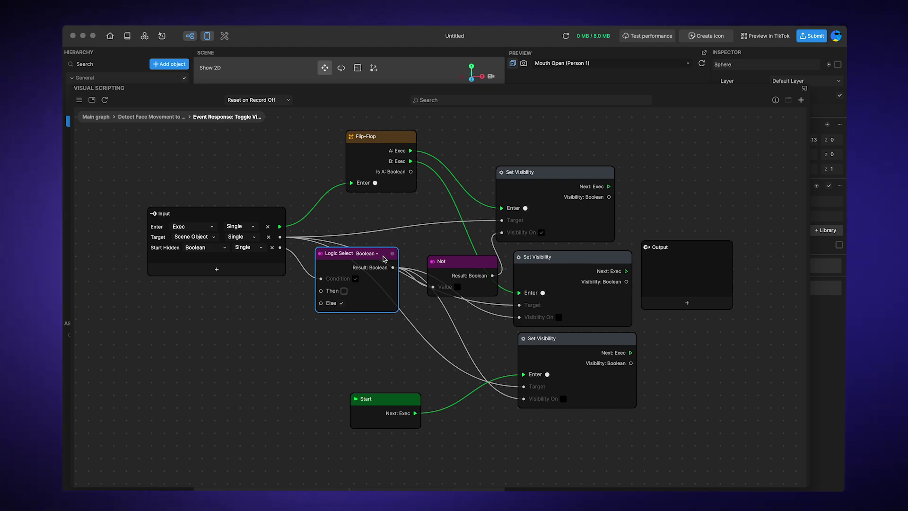
{"action": "left_click", "coordinate": [392, 253]}
{"action": "scroll", "coordinate": [415, 204], "scroll_direction": "down", "scroll_amount": 1}
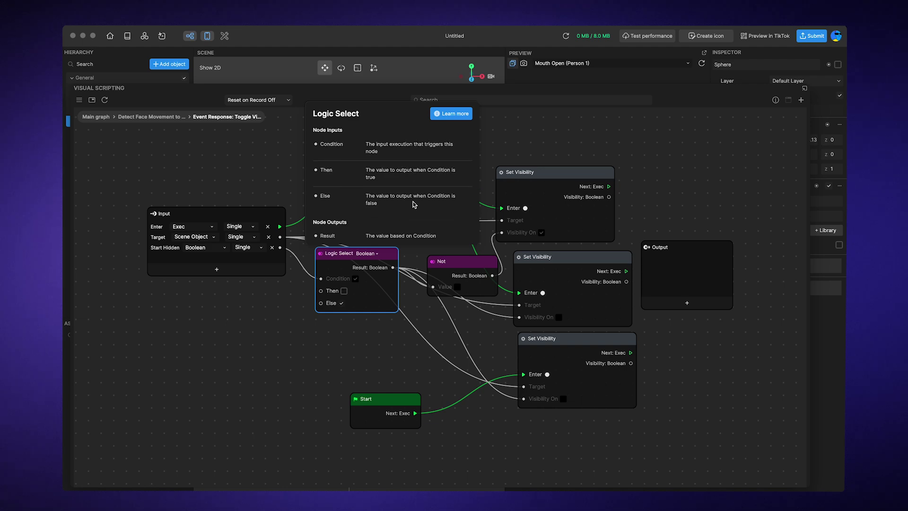
{"action": "left_click", "coordinate": [399, 342]}
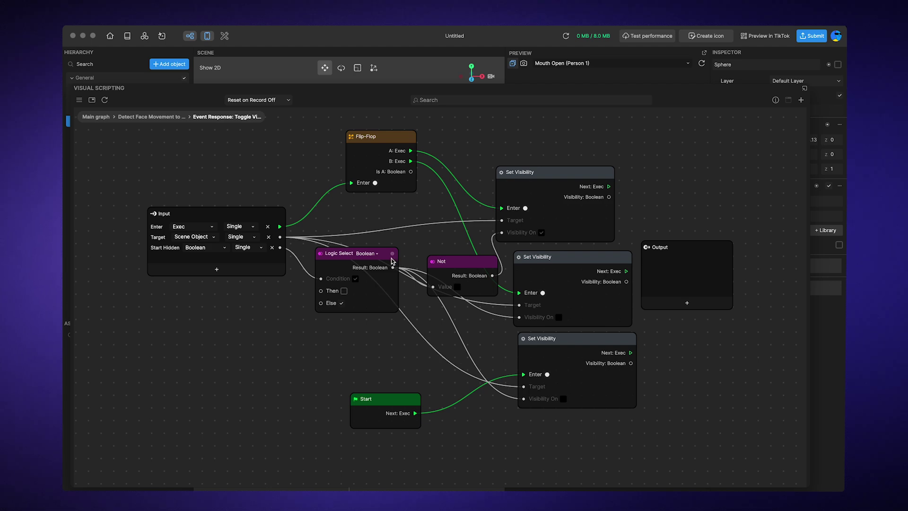
Move the Not node up beside Set Visibility and select the top Set Visibility node
{"action": "left_click_drag", "start_coordinate": [469, 265], "coordinate": [460, 221]}
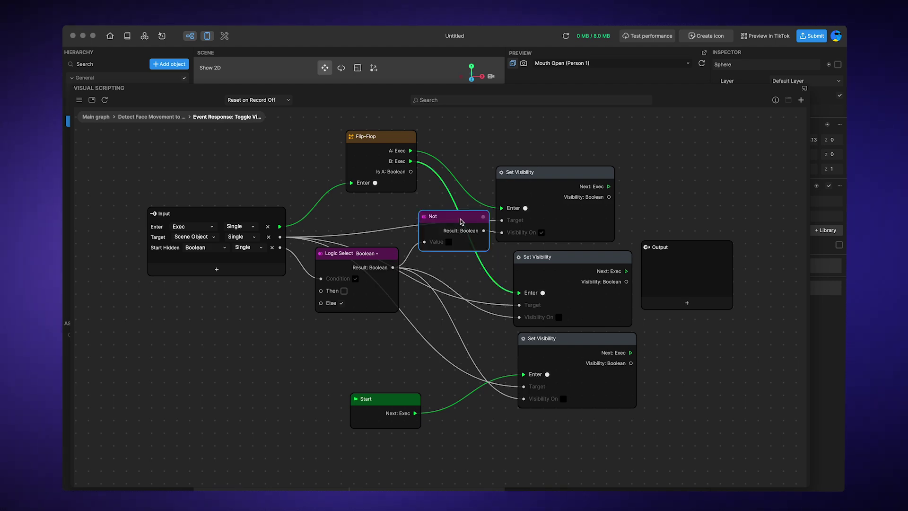
{"action": "left_click_drag", "start_coordinate": [454, 226], "coordinate": [437, 212]}
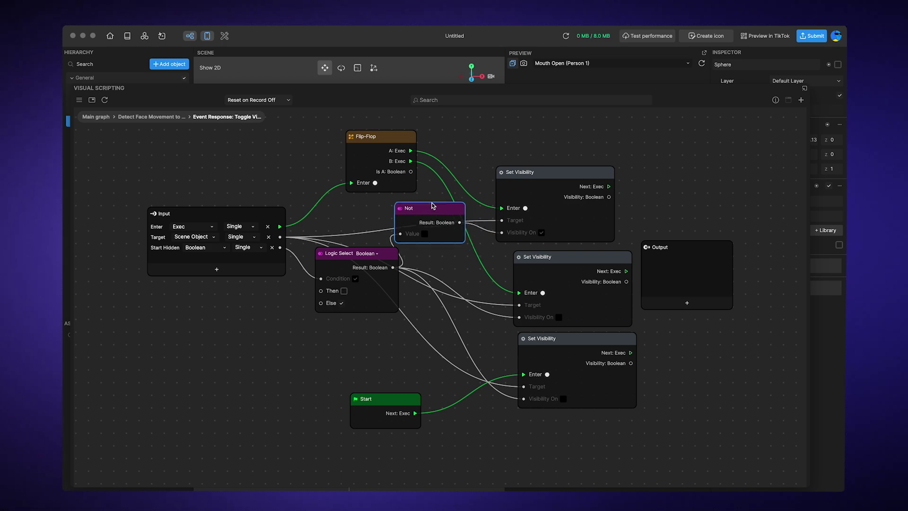
{"action": "left_click", "coordinate": [376, 255]}
{"action": "left_click", "coordinate": [572, 177]}
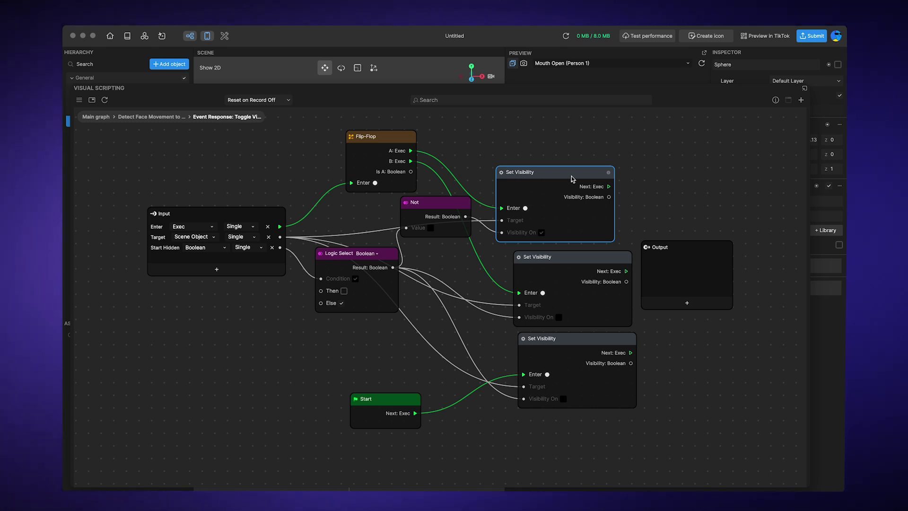
Delete the Not node, restore the full workspace, and restart the Mouth Open preview
{"action": "left_click", "coordinate": [442, 206]}
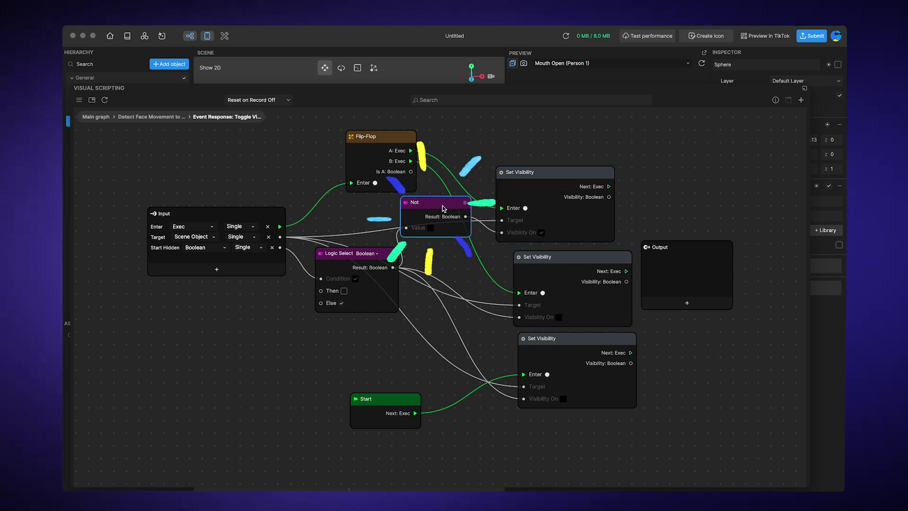
{"action": "key", "text": "Delete"}
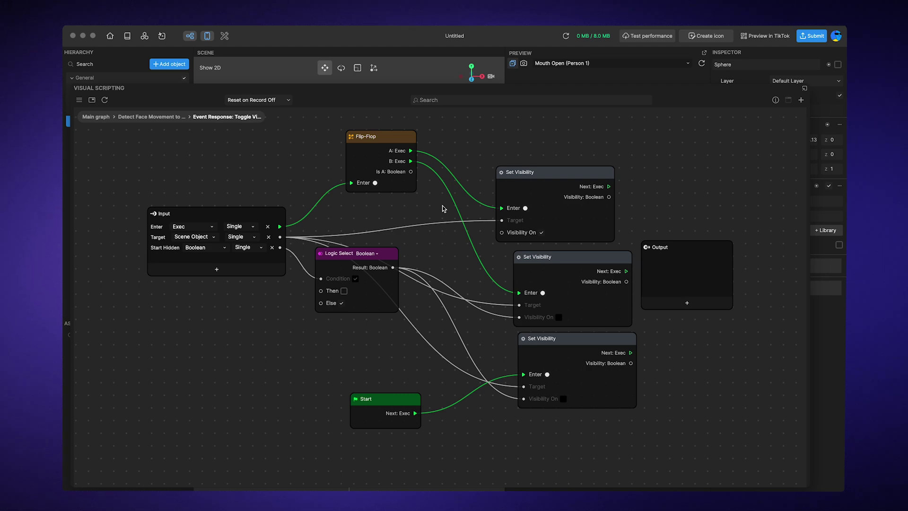
{"action": "left_click", "coordinate": [787, 100]}
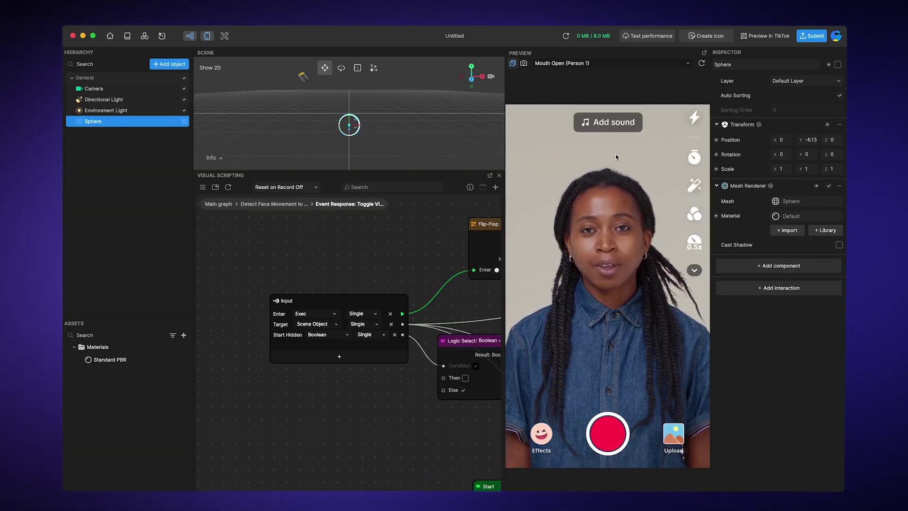
{"action": "scroll", "coordinate": [433, 256], "scroll_direction": "right", "scroll_amount": 5}
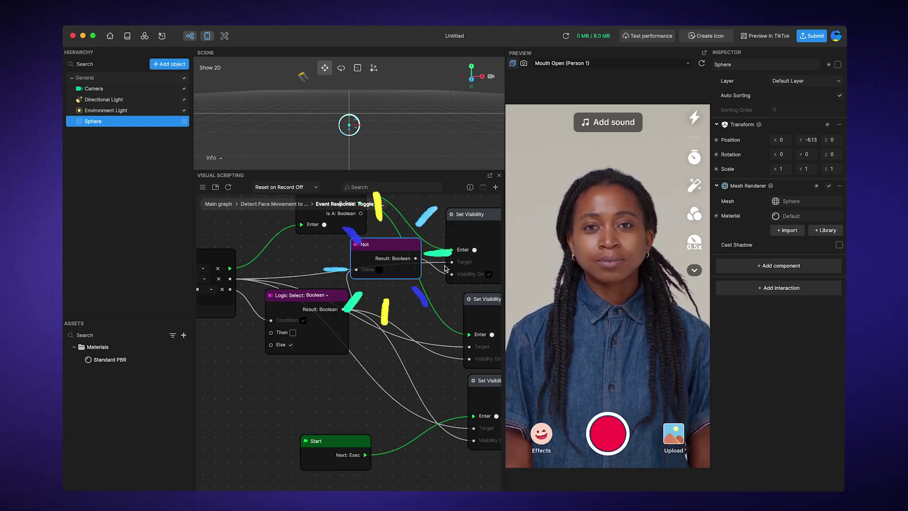
{"action": "left_click", "coordinate": [702, 64]}
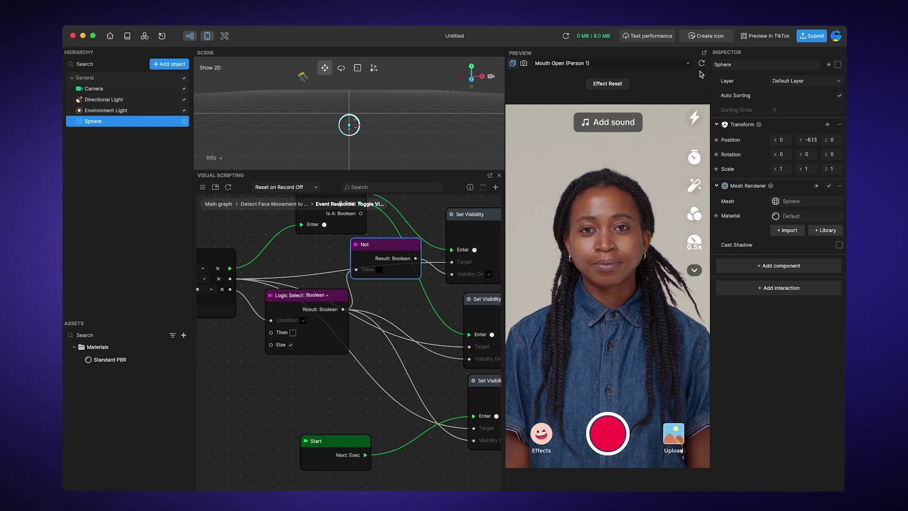